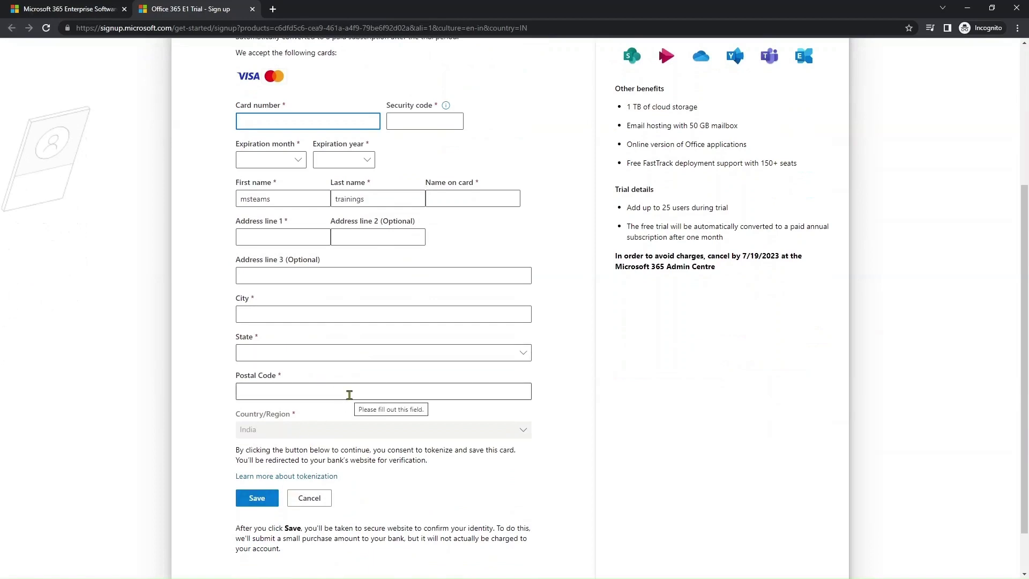
# - Scroll up the sign-up payment form to review the name, card and address fields
pyautogui.scroll(1, 349, 393)
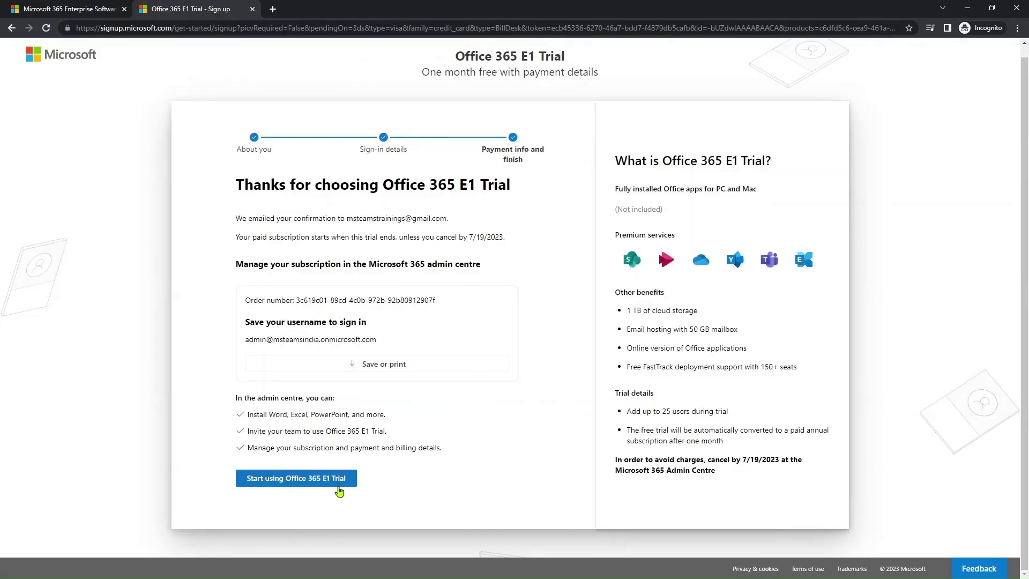
# - Launch the new Office 365 E1 trial from the confirmation page
pyautogui.click(307, 478)
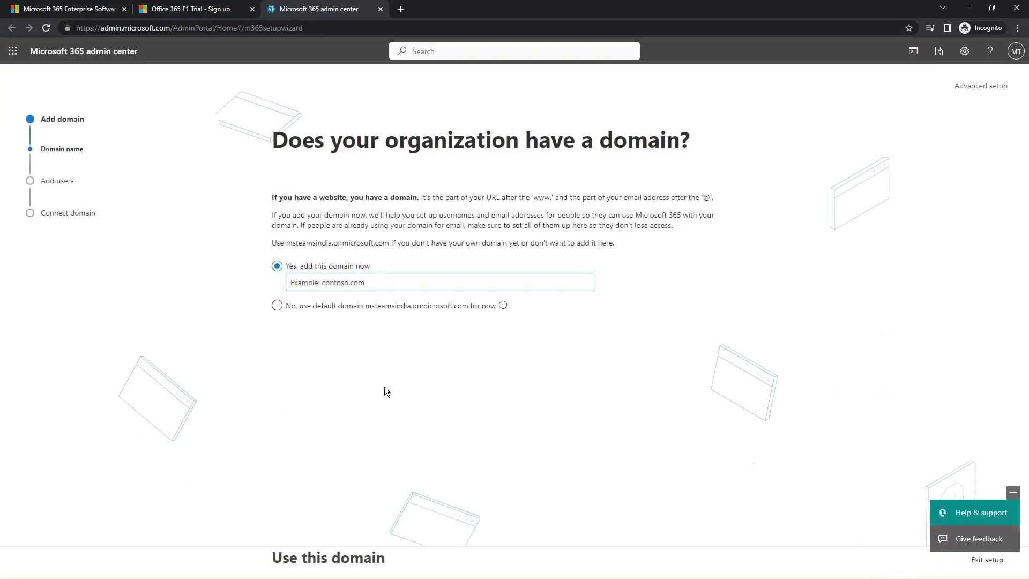
# - Keep the default onmicrosoft domain and exit guided setup, dismissing the feedback prompt
pyautogui.click(316, 306)
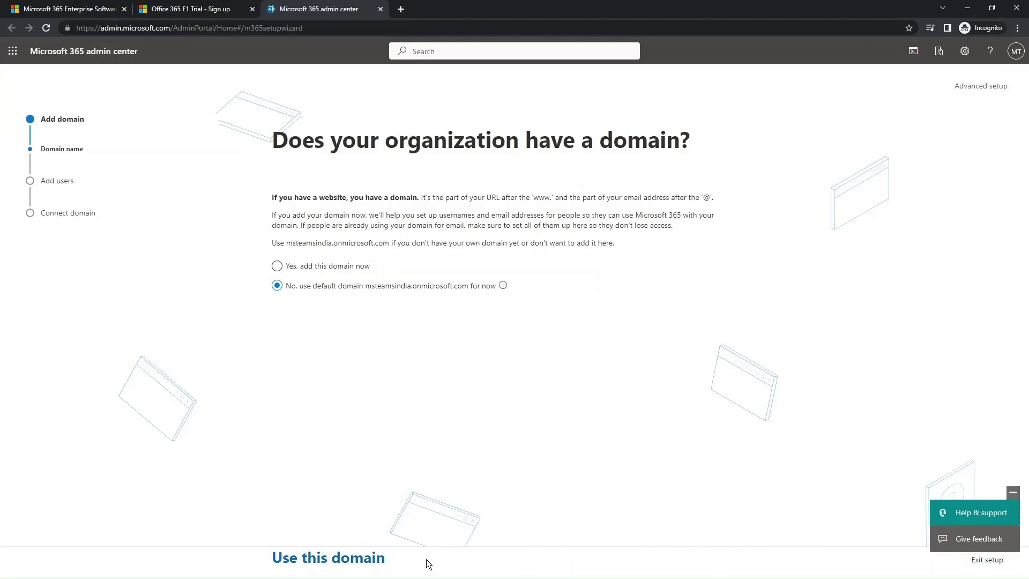
pyautogui.click(978, 564)
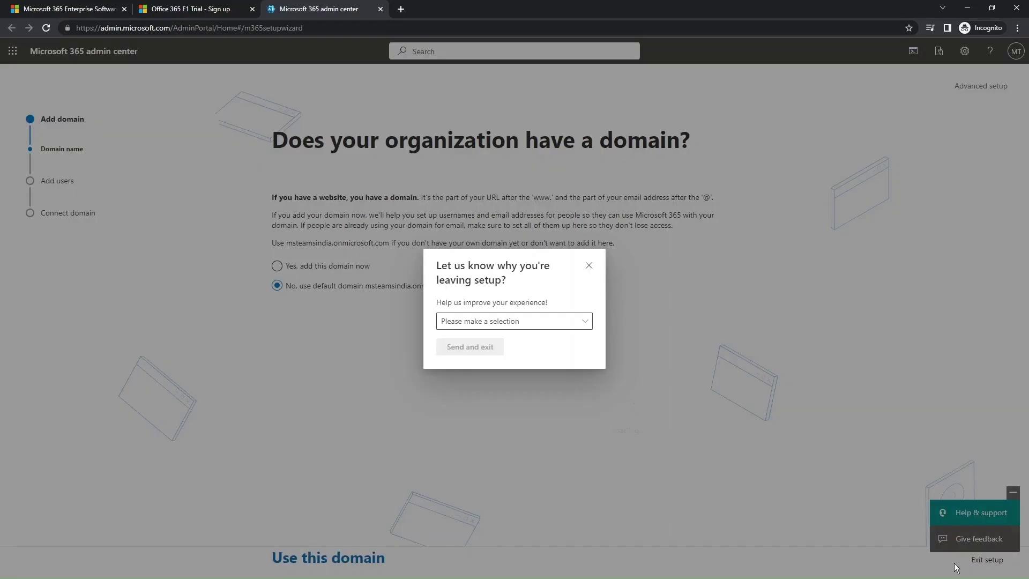
pyautogui.click(492, 322)
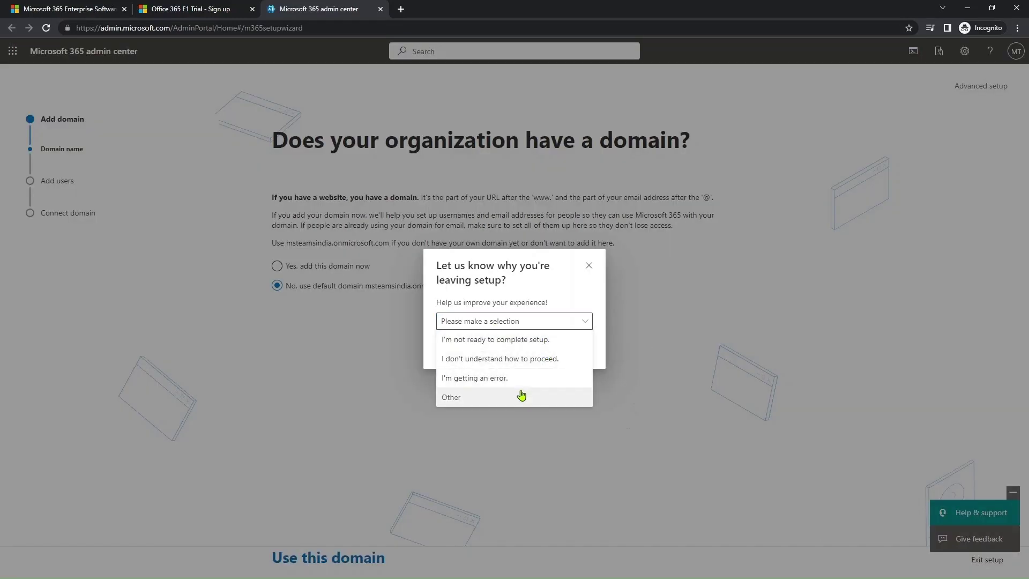
pyautogui.click(588, 265)
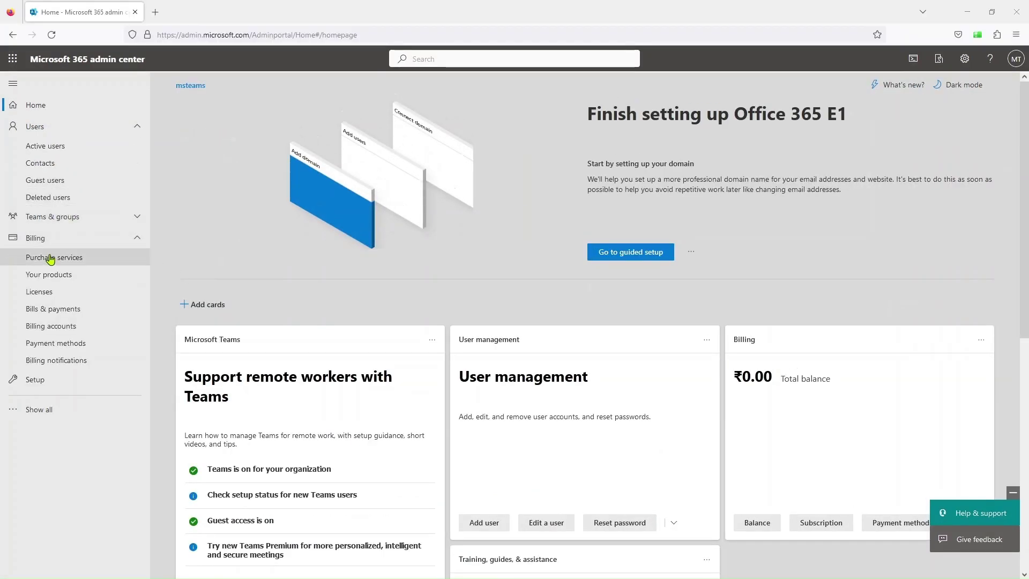
# - Open the Office 365 E1 Trial under Your products and check that recurring billing is off
pyautogui.click(48, 281)
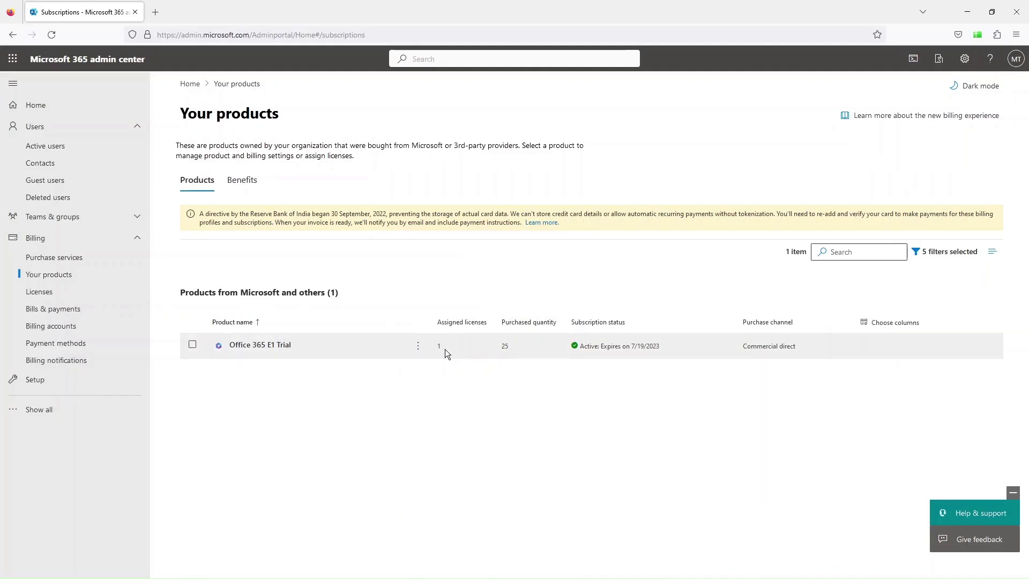
pyautogui.click(248, 346)
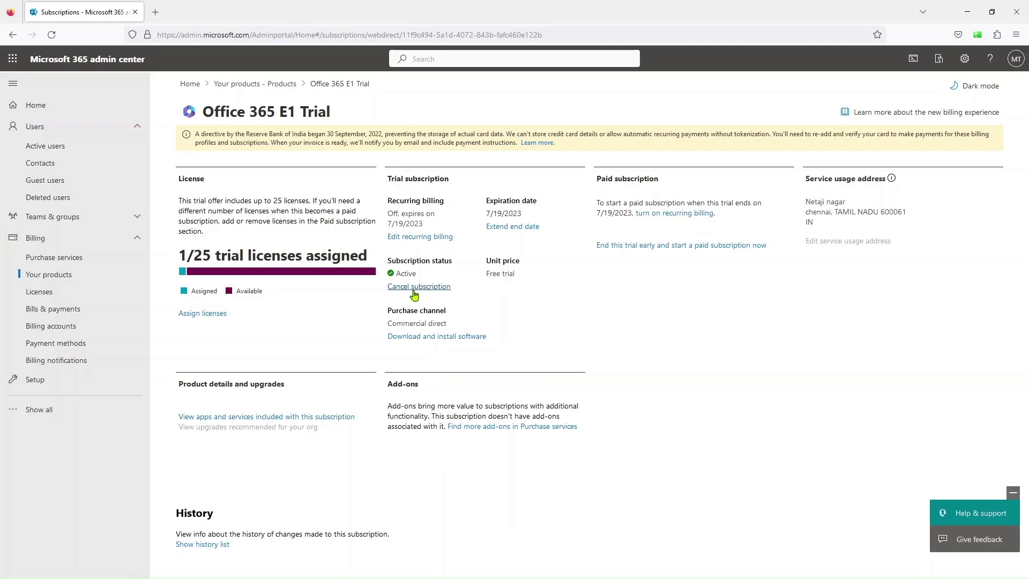
pyautogui.click(424, 238)
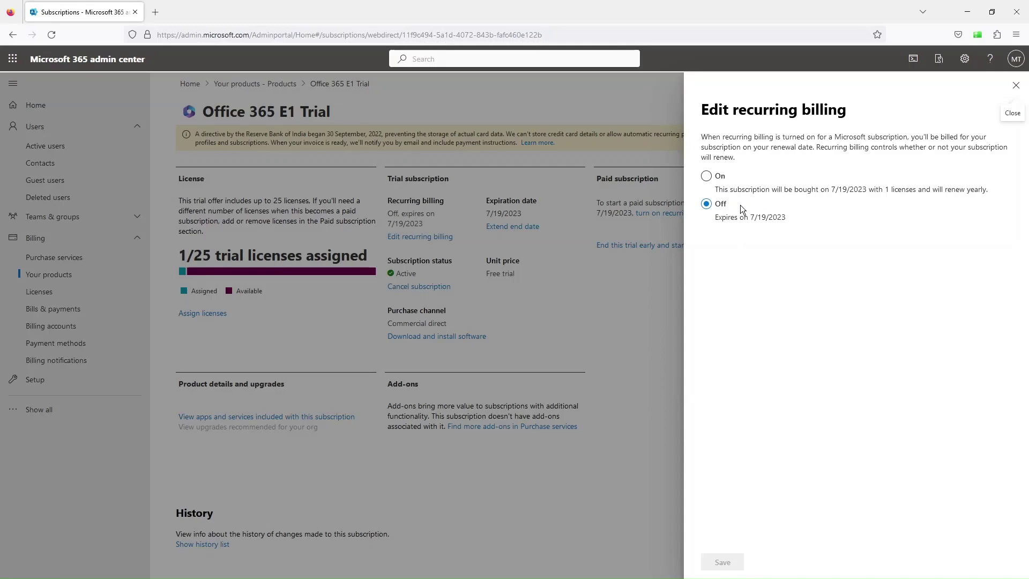
pyautogui.click(646, 311)
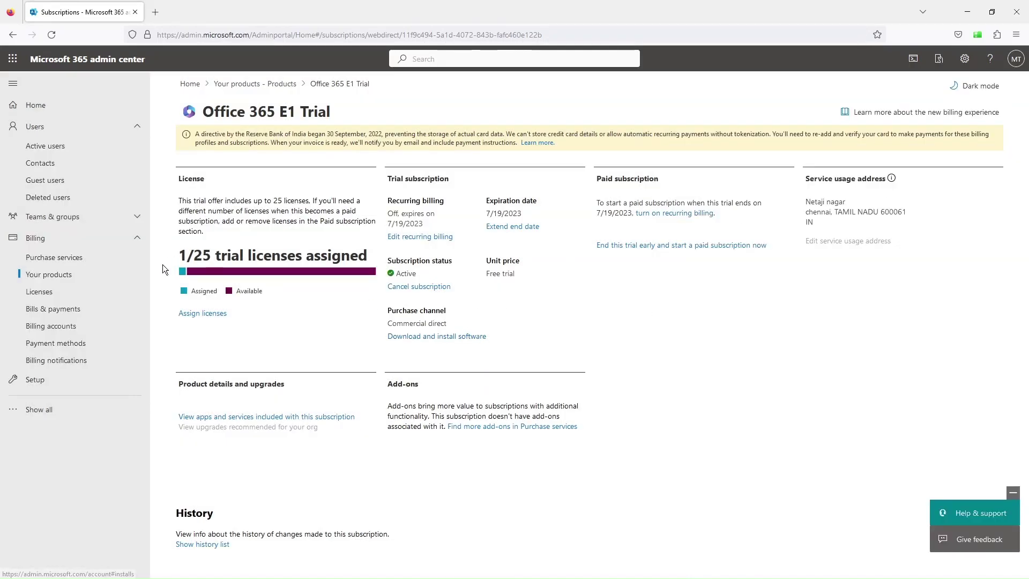
# - View the Licenses overview, then the Active users list showing only the admin account
pyautogui.click(45, 296)
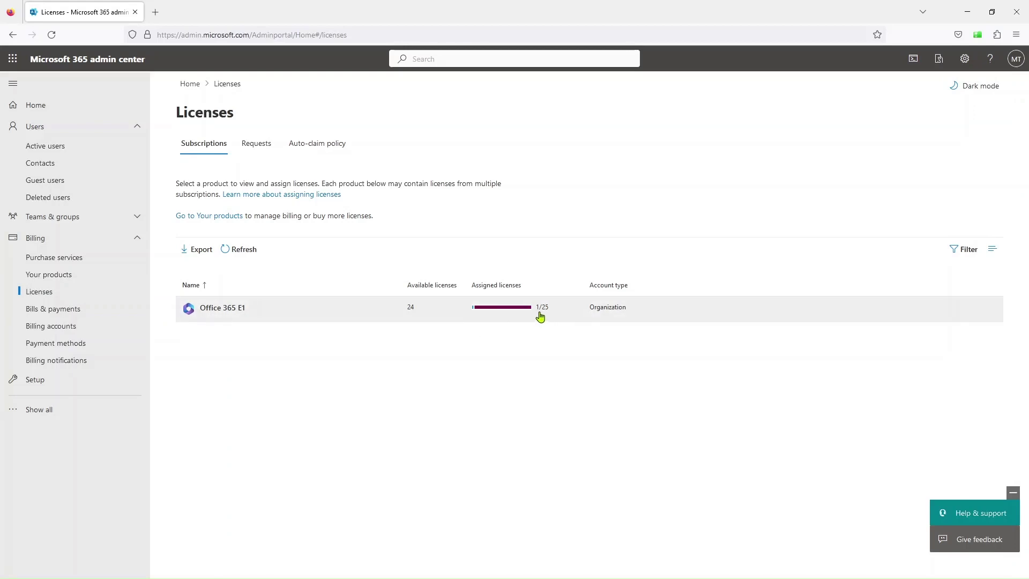
pyautogui.click(43, 154)
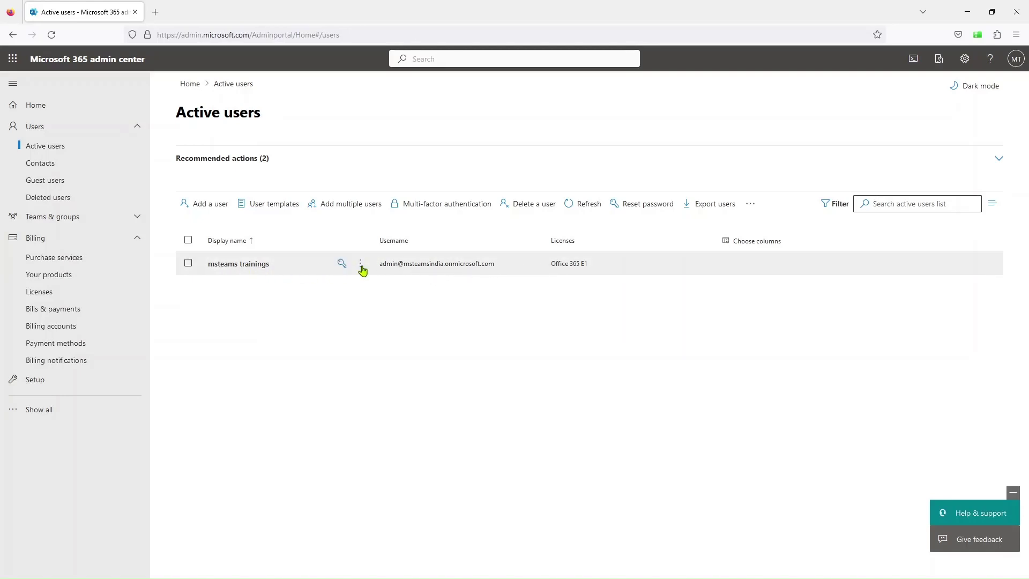
# - Enter first name 'user', last name 'one', username 'userone' and a password for a new user
pyautogui.click(220, 205)
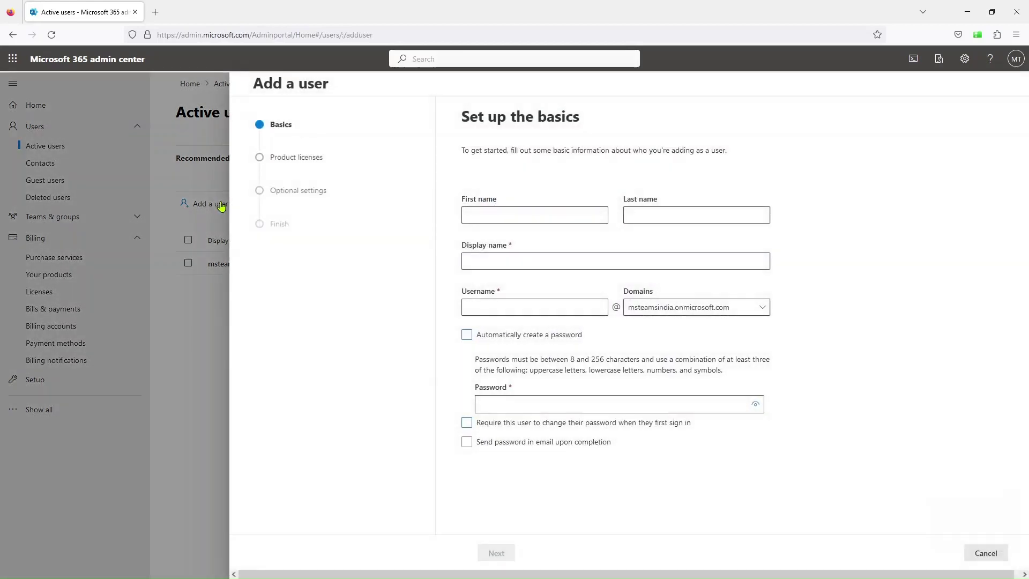
pyautogui.click(513, 219)
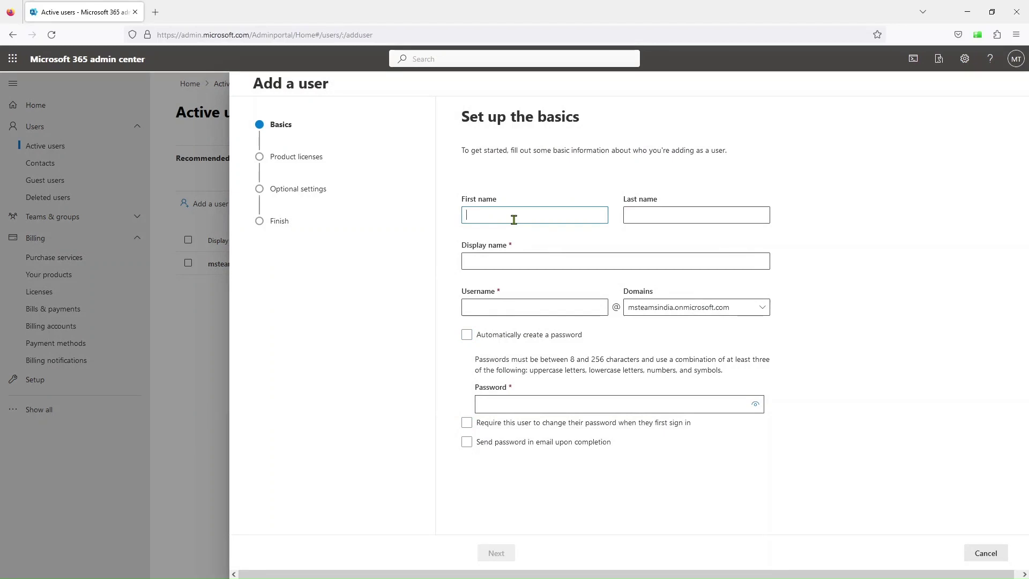
pyautogui.write('user')
pyautogui.press('Tab')
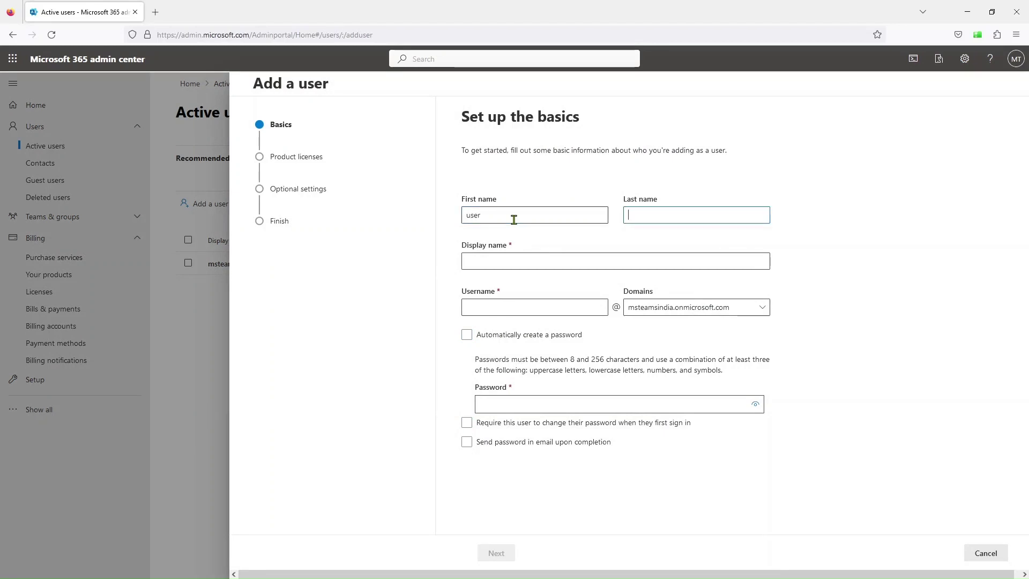
pyautogui.write('one')
pyautogui.press('Tab')
pyautogui.press('Tab')
pyautogui.write('u')
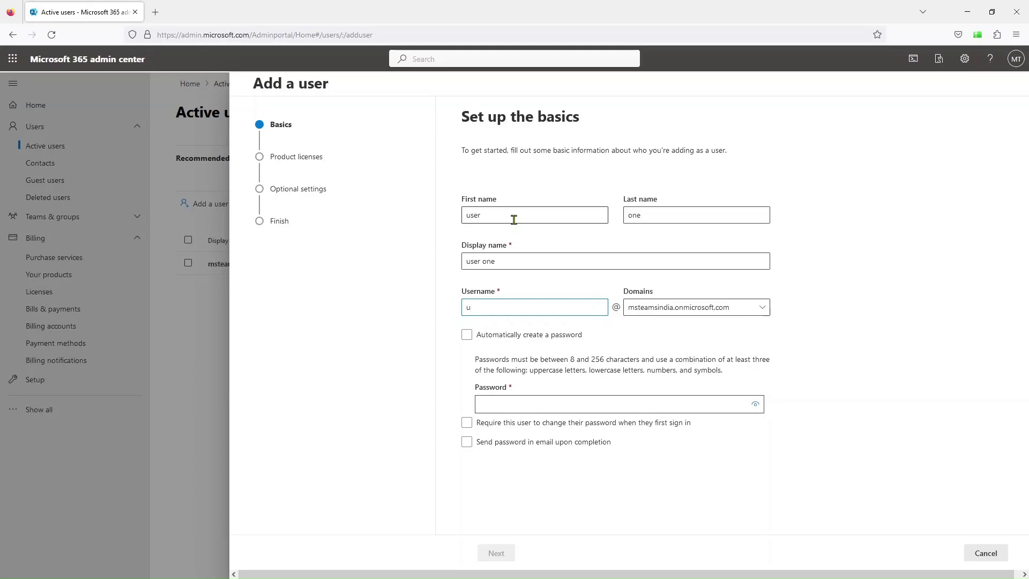
pyautogui.write('serone')
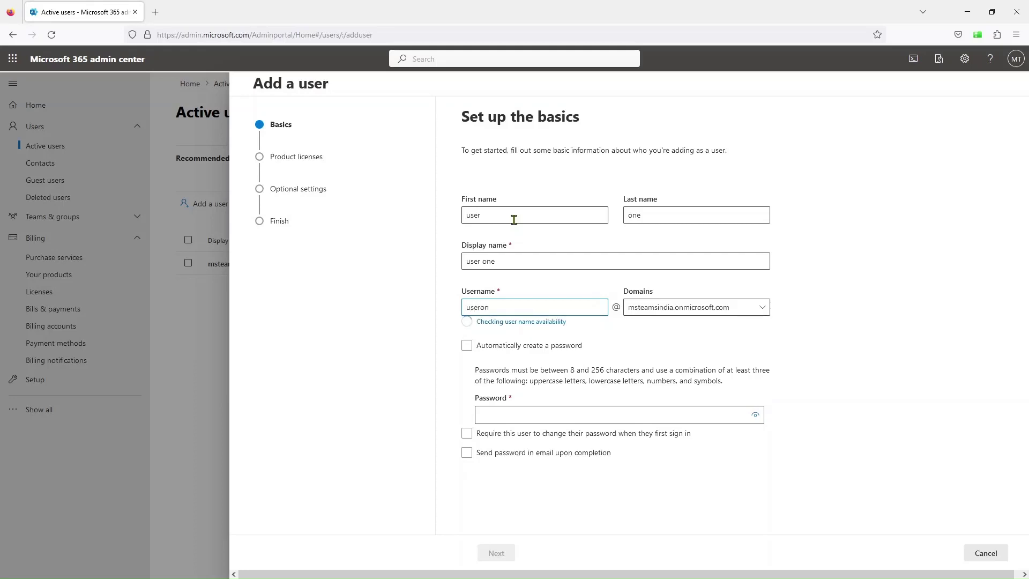
pyautogui.click(501, 407)
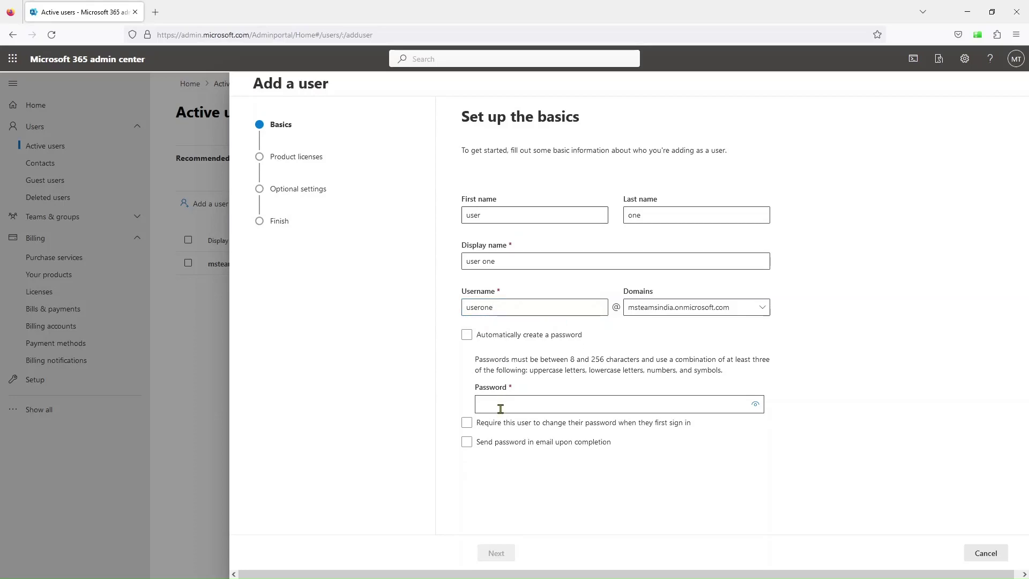
pyautogui.write('Pa')
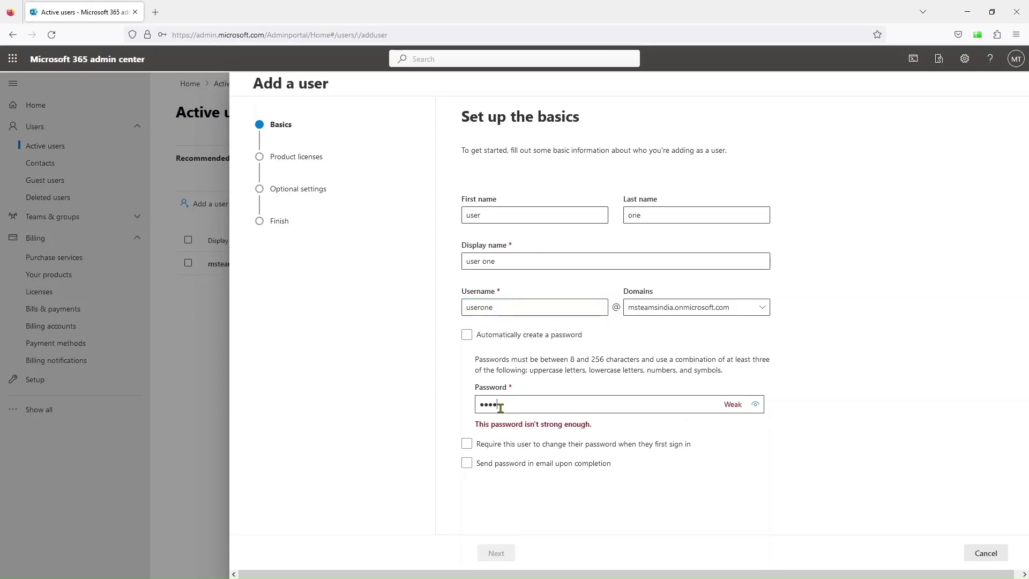
pyautogui.write('ss@123')
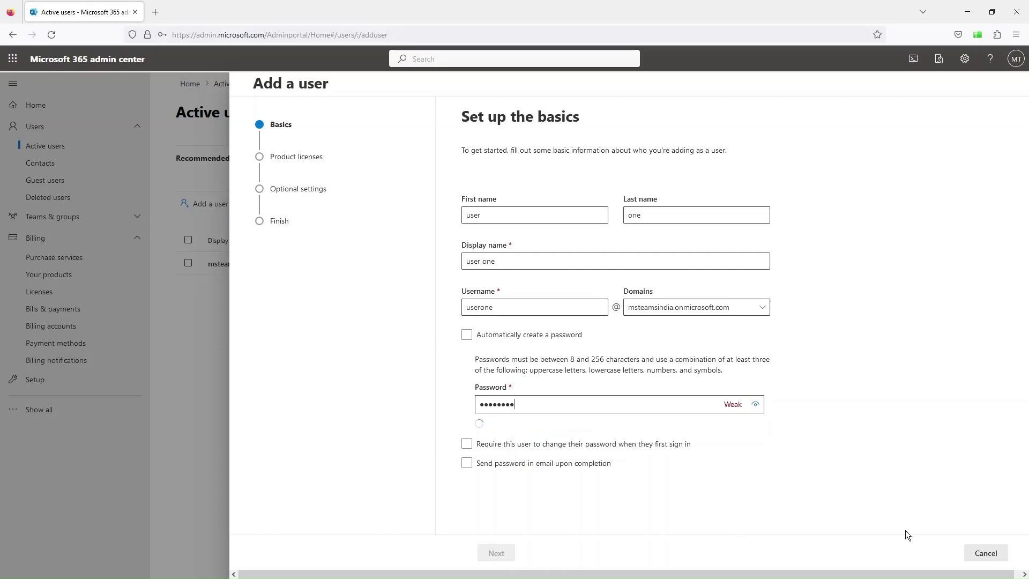
# - Assign the Office 365 E1 license and finish creating the user
pyautogui.click(493, 551)
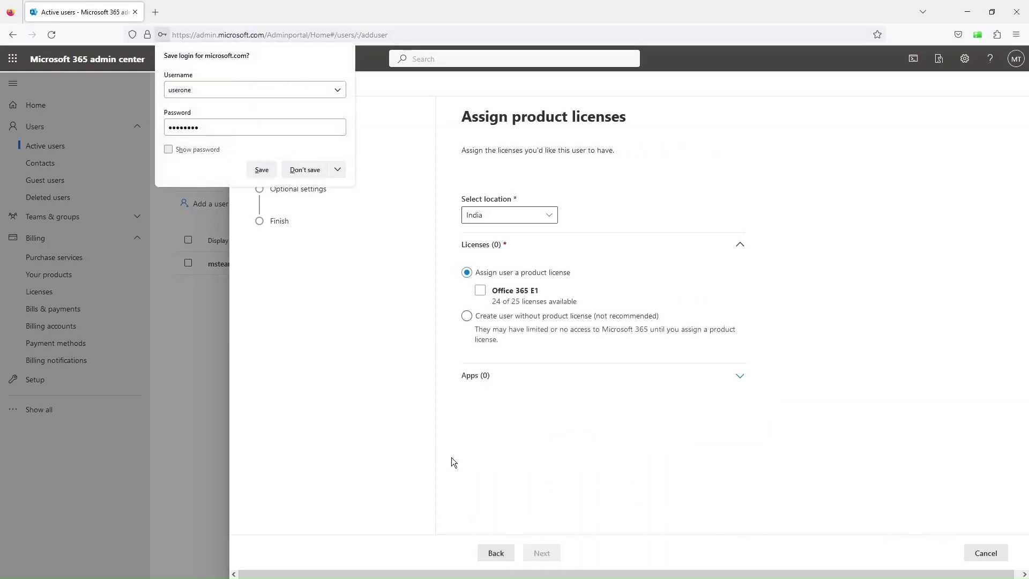
pyautogui.click(304, 169)
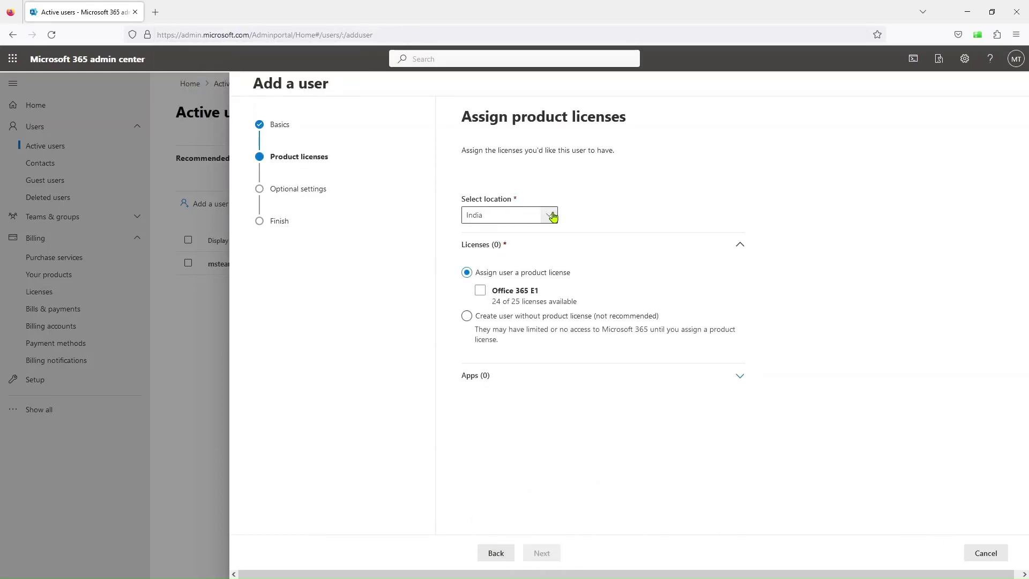
pyautogui.click(481, 293)
pyautogui.click(482, 292)
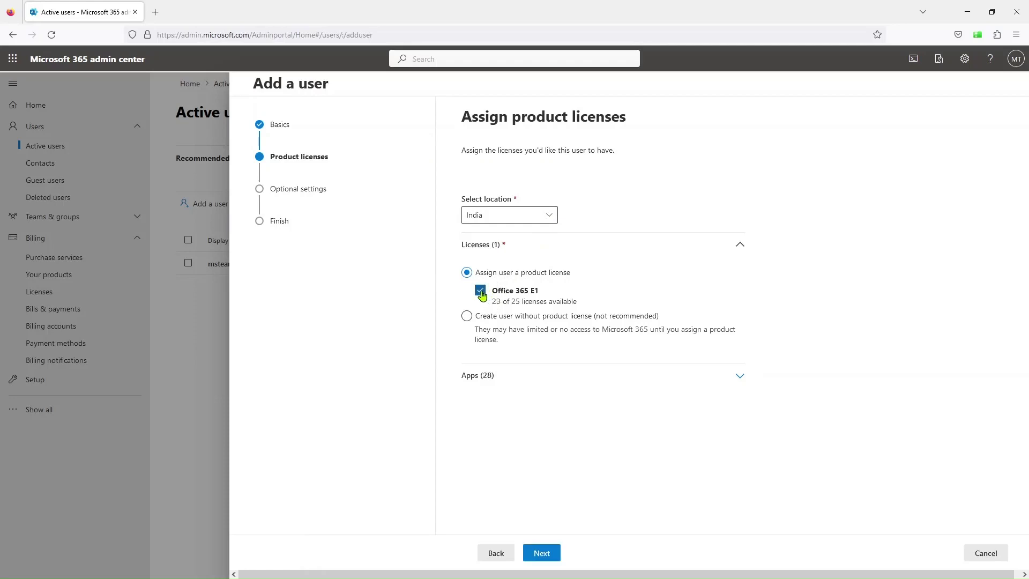
pyautogui.click(545, 552)
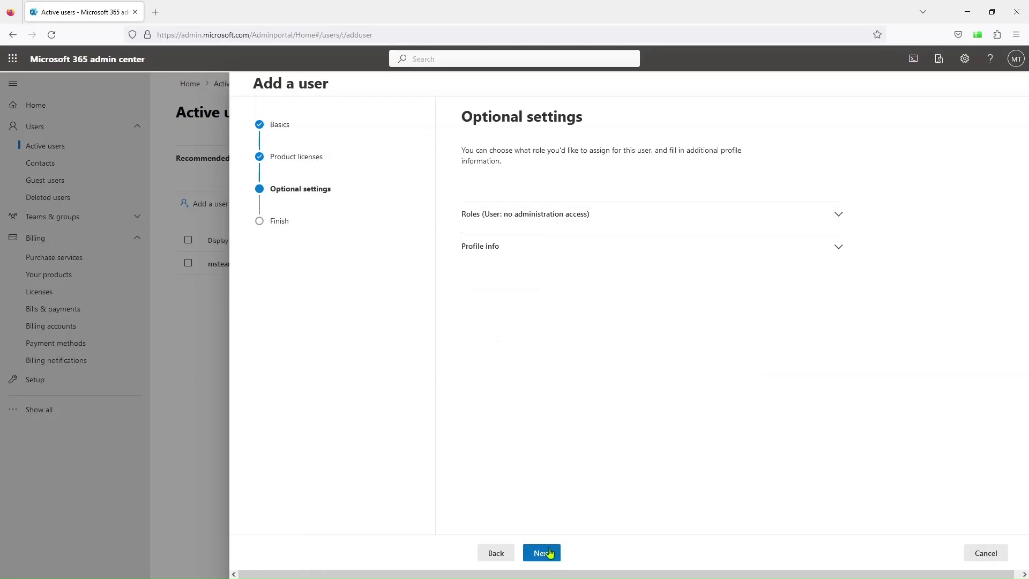
pyautogui.click(549, 554)
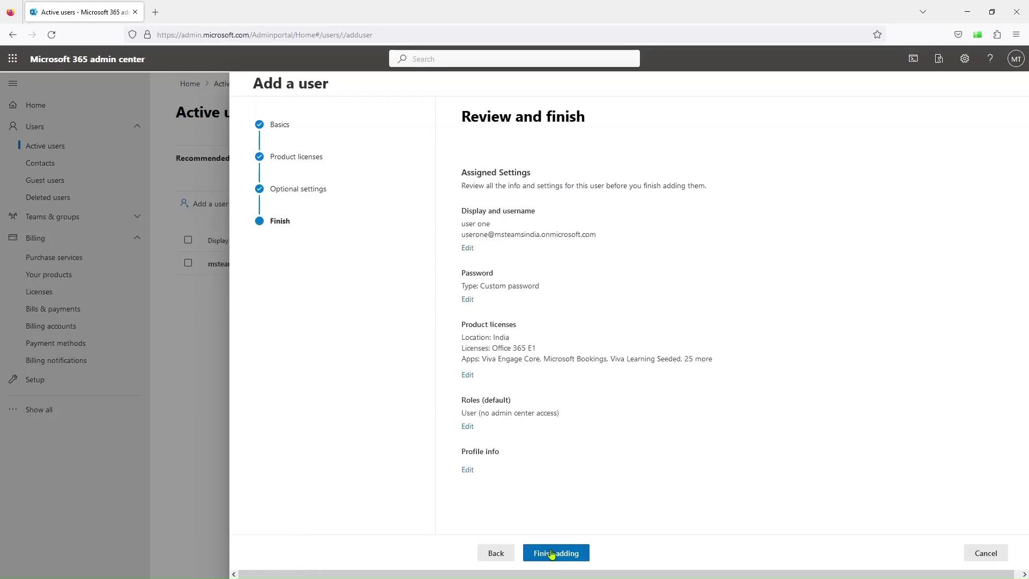
pyautogui.click(558, 552)
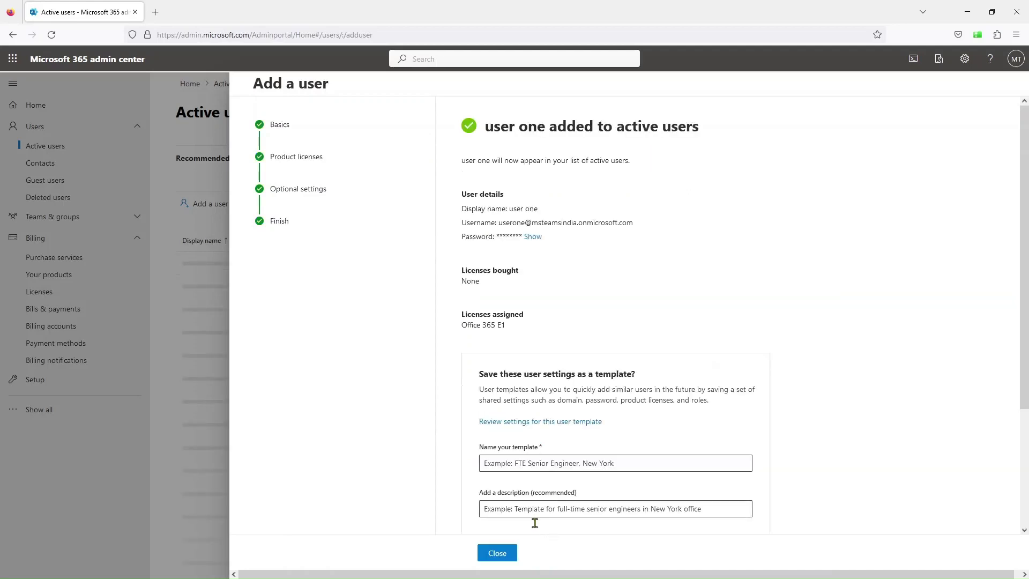
pyautogui.click(498, 557)
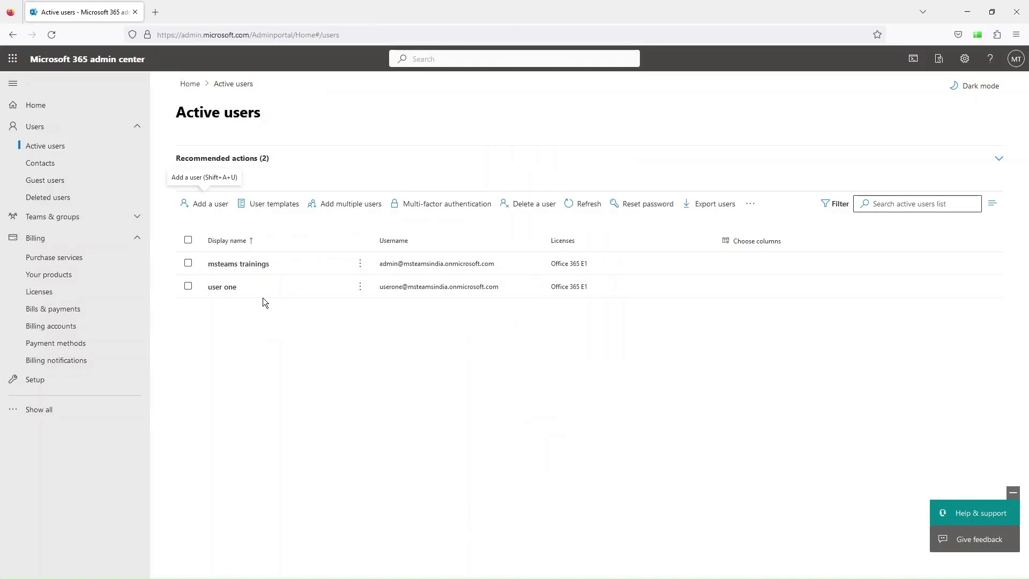
# - Enter a new user 'two' with username 'usert', no forced password change, and a password
pyautogui.click(203, 204)
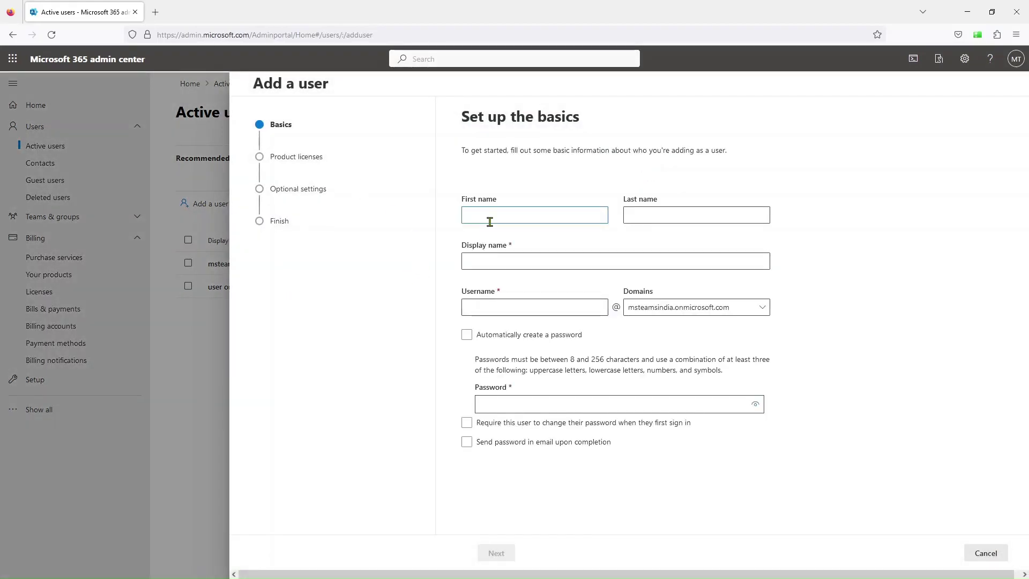
pyautogui.write('user')
pyautogui.press('Tab')
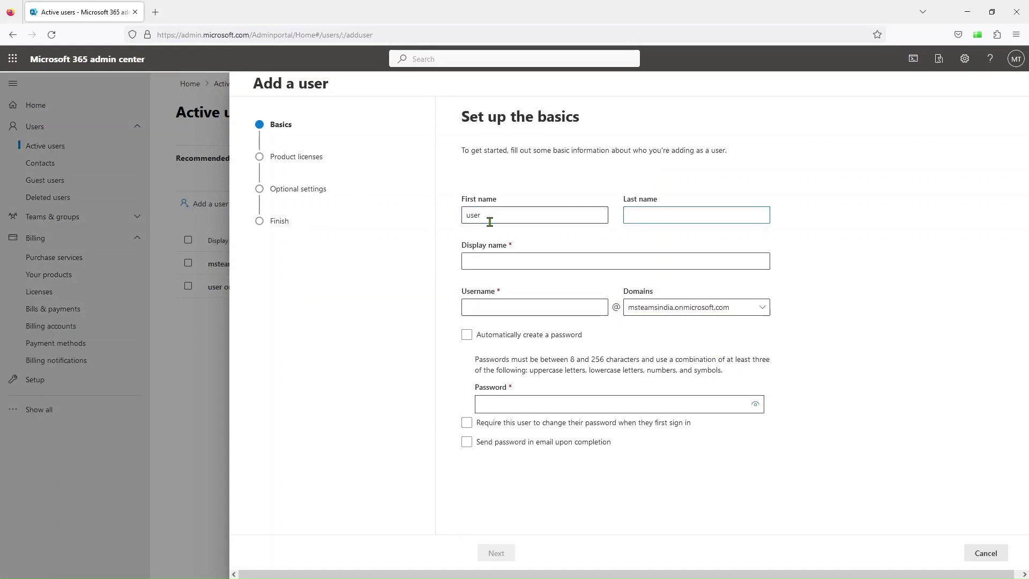
pyautogui.write('two')
pyautogui.press('Tab')
pyautogui.write('usert')
pyautogui.click(523, 423)
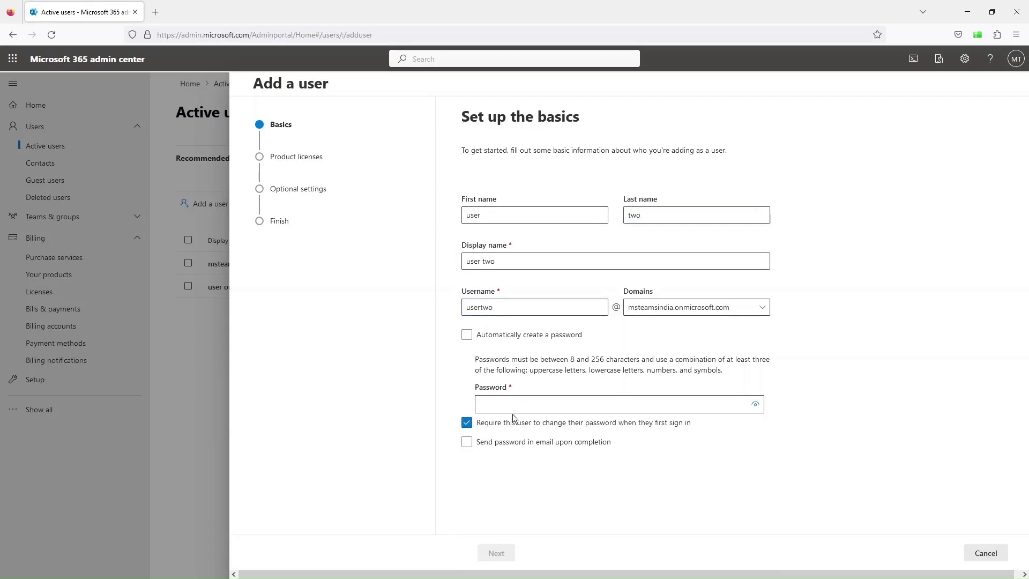
pyautogui.click(513, 421)
pyautogui.click(515, 406)
pyautogui.write('•••••')
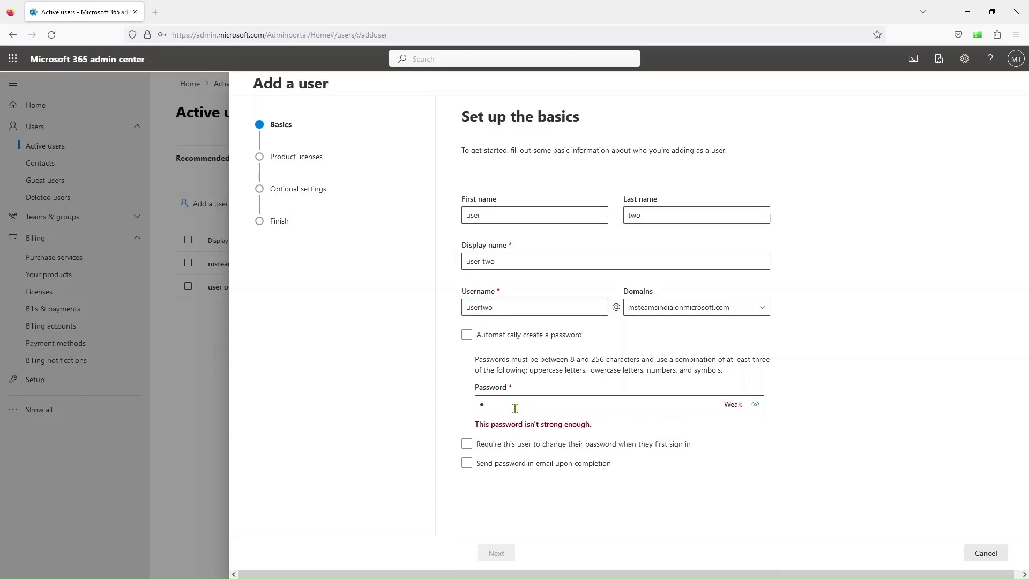
pyautogui.write('•')
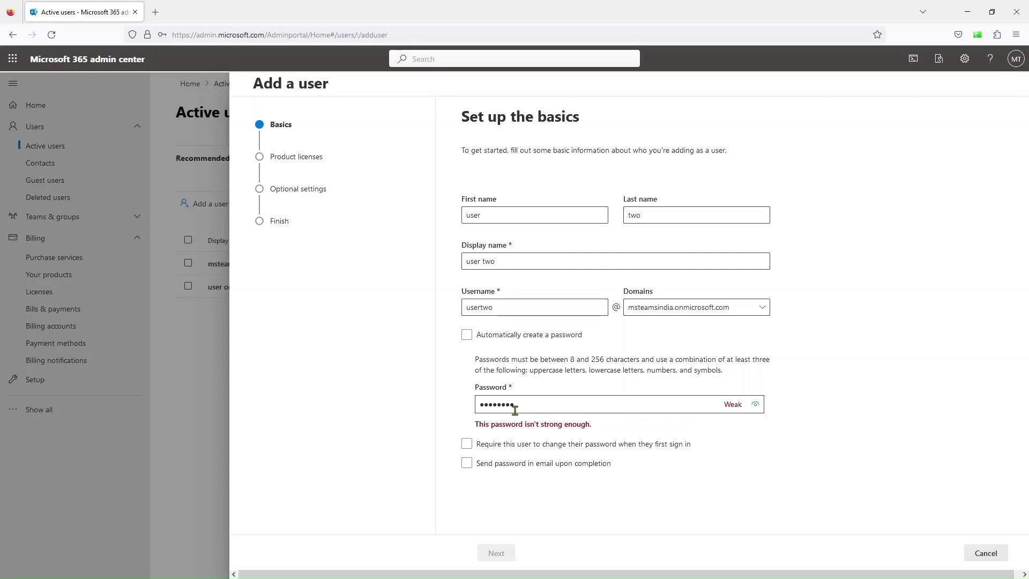
# - Create the user without a product license and return to Active users
pyautogui.click(504, 553)
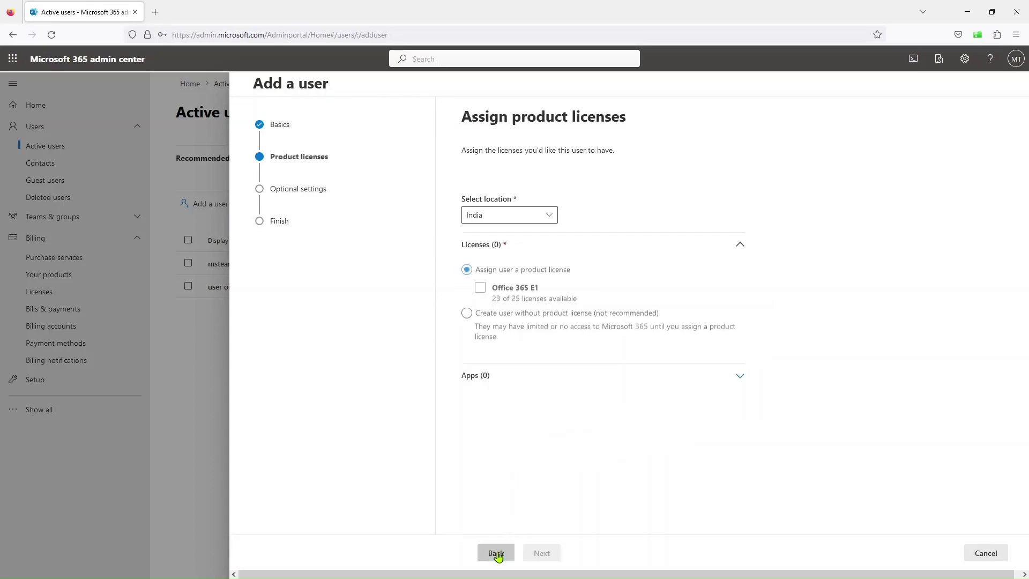
pyautogui.click(466, 317)
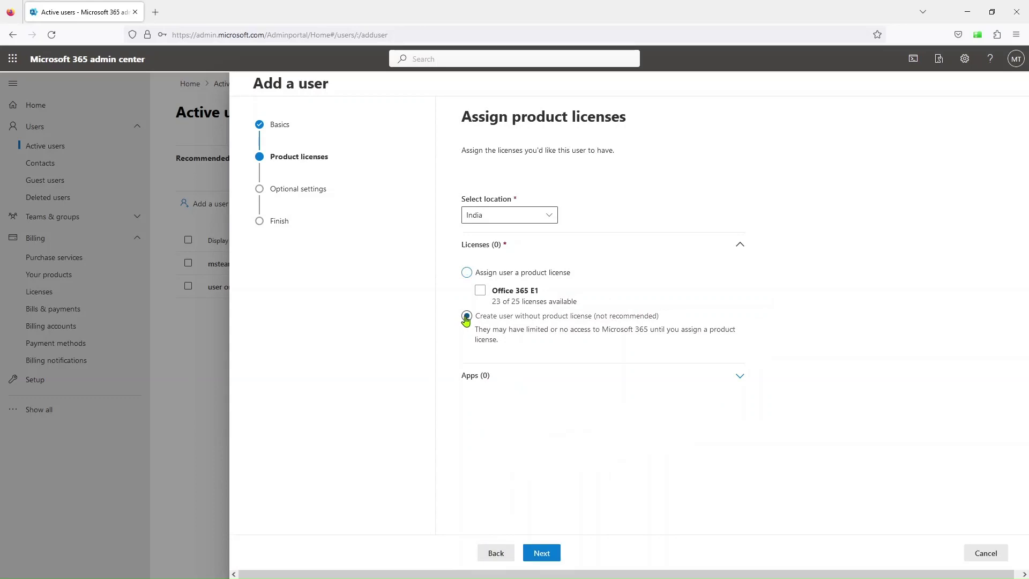
pyautogui.click(542, 562)
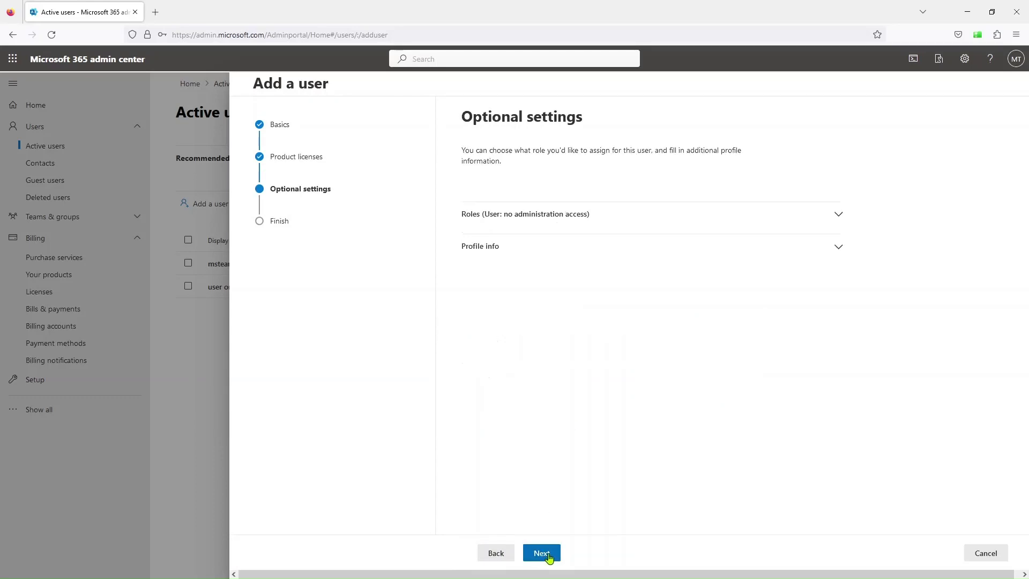
pyautogui.click(542, 554)
pyautogui.click(550, 555)
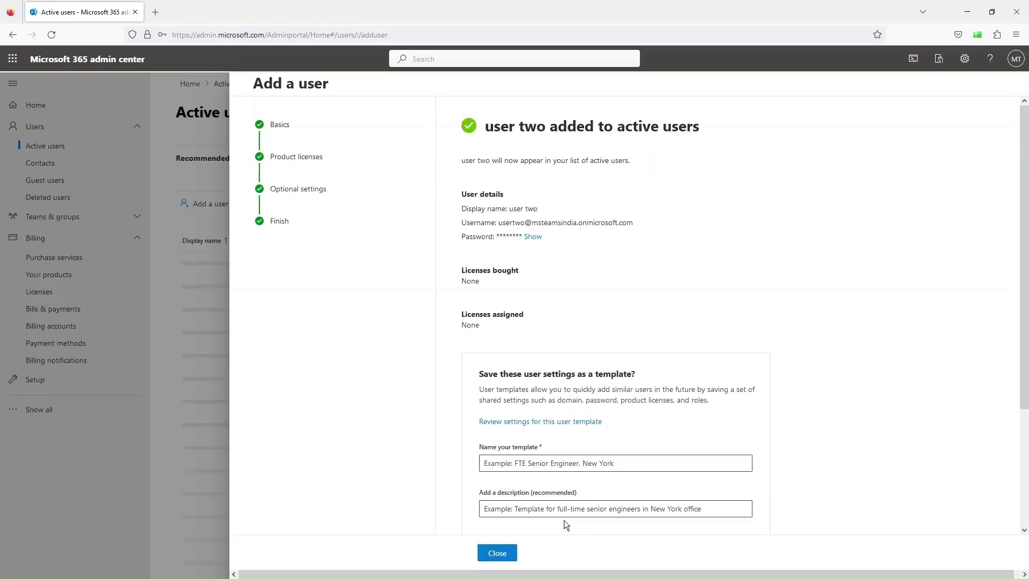
pyautogui.click(497, 553)
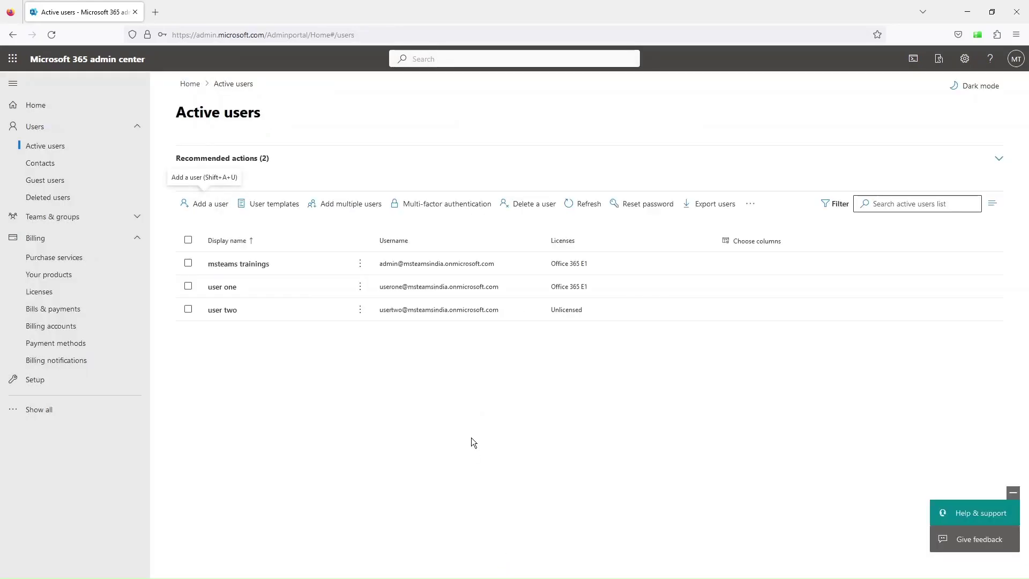
# - Assign Office 365 E1 to user two in its Licenses and apps tab, then refresh the list
pyautogui.click(586, 203)
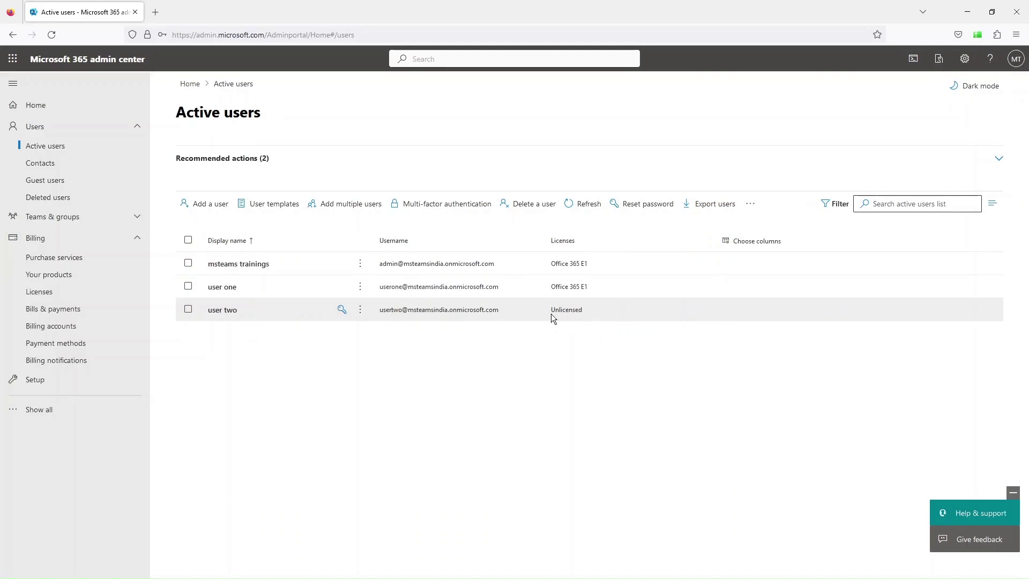
pyautogui.click(224, 313)
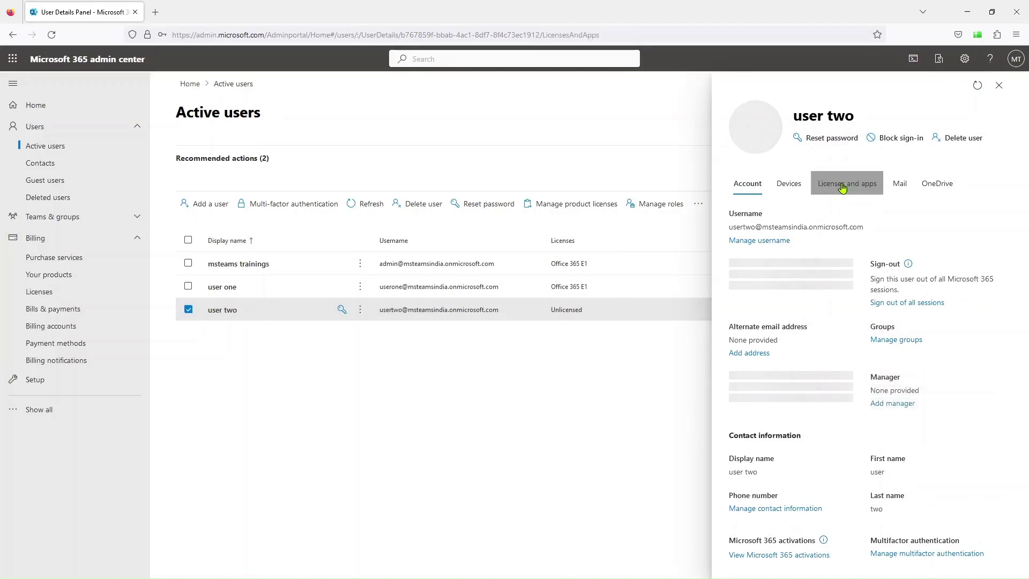
pyautogui.click(842, 188)
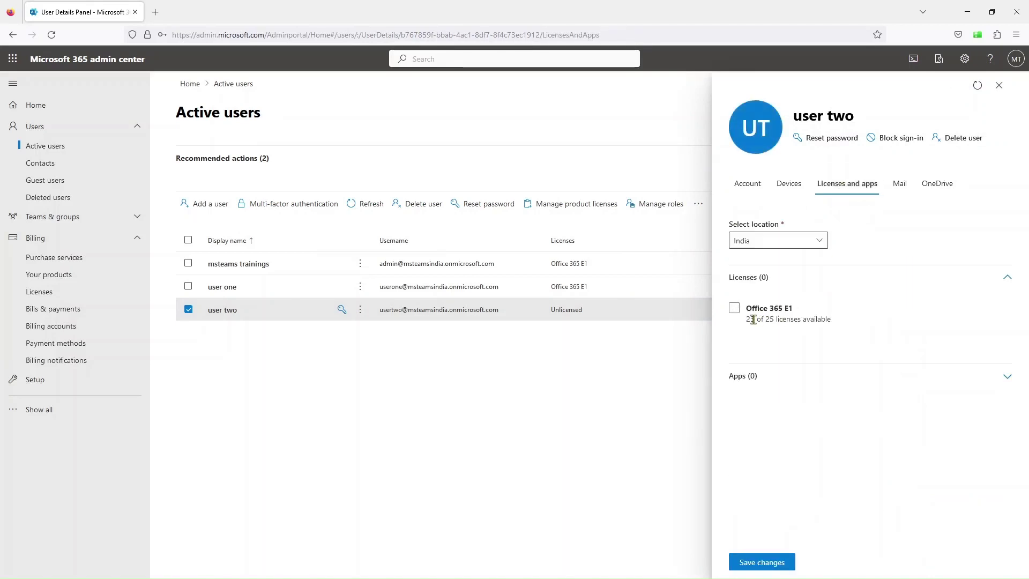
pyautogui.click(734, 308)
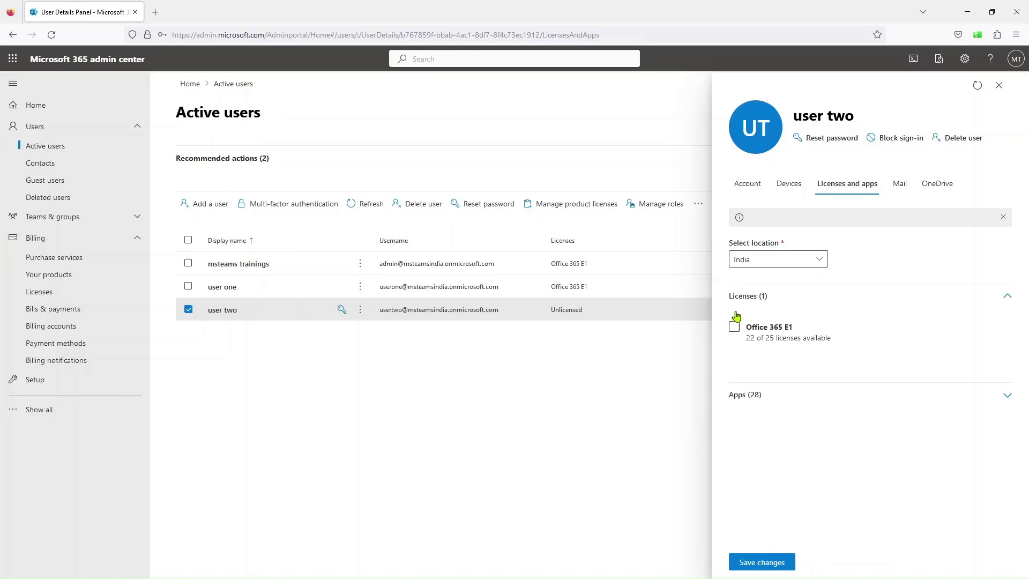
pyautogui.click(777, 563)
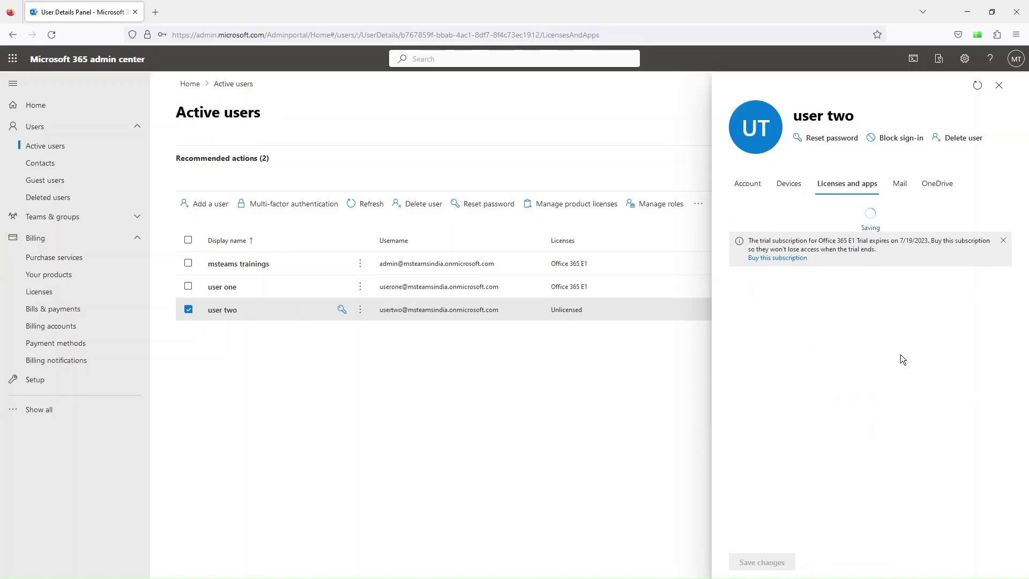
pyautogui.click(998, 86)
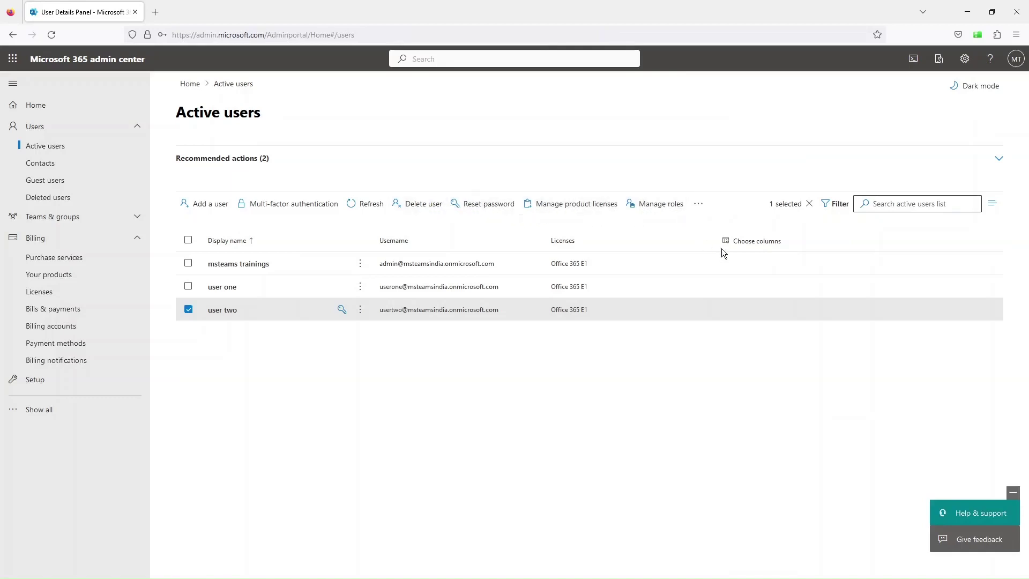
pyautogui.click(368, 207)
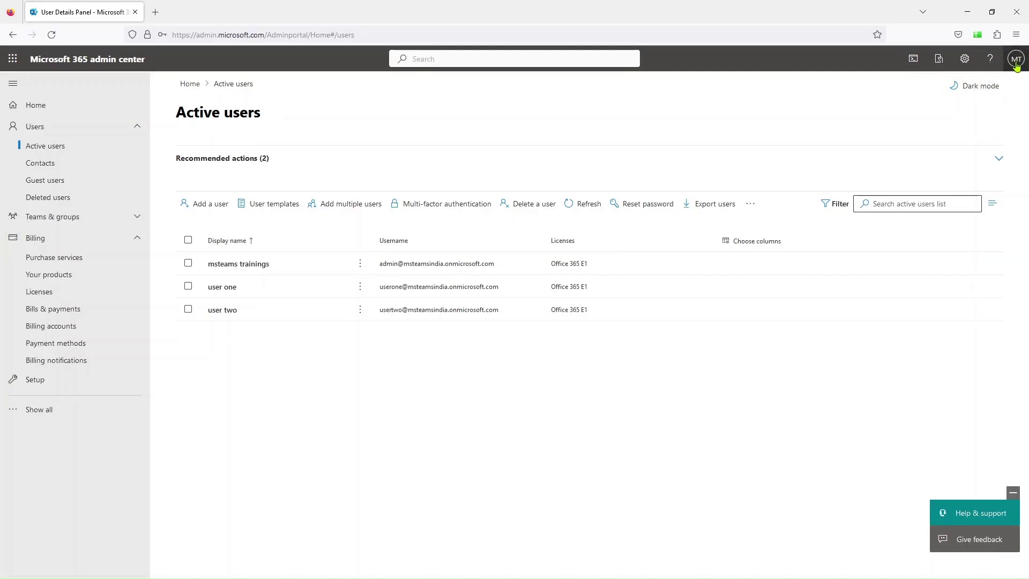
# - Sign out of the admin account and close the browser window
pyautogui.click(1016, 63)
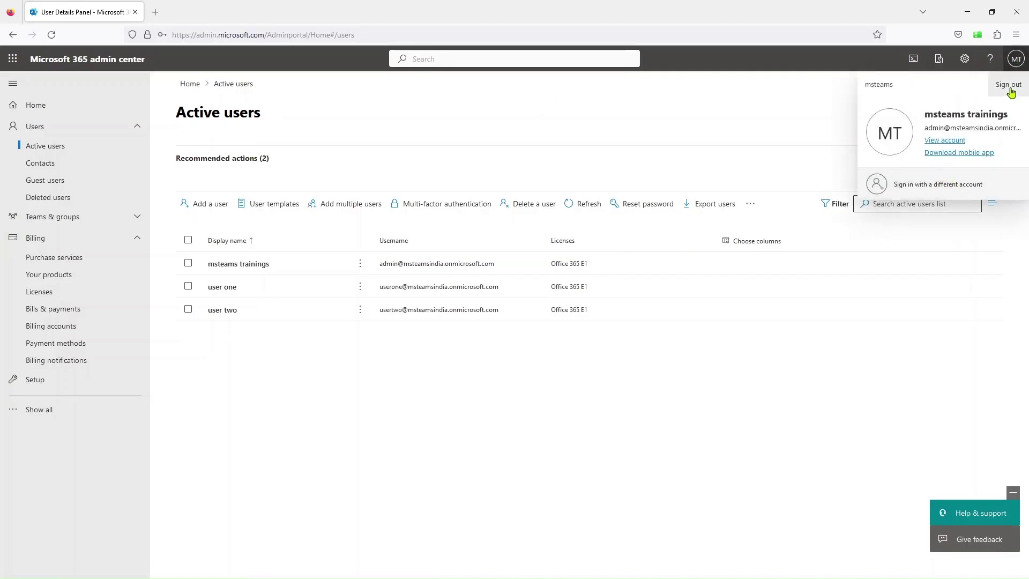
pyautogui.click(1009, 86)
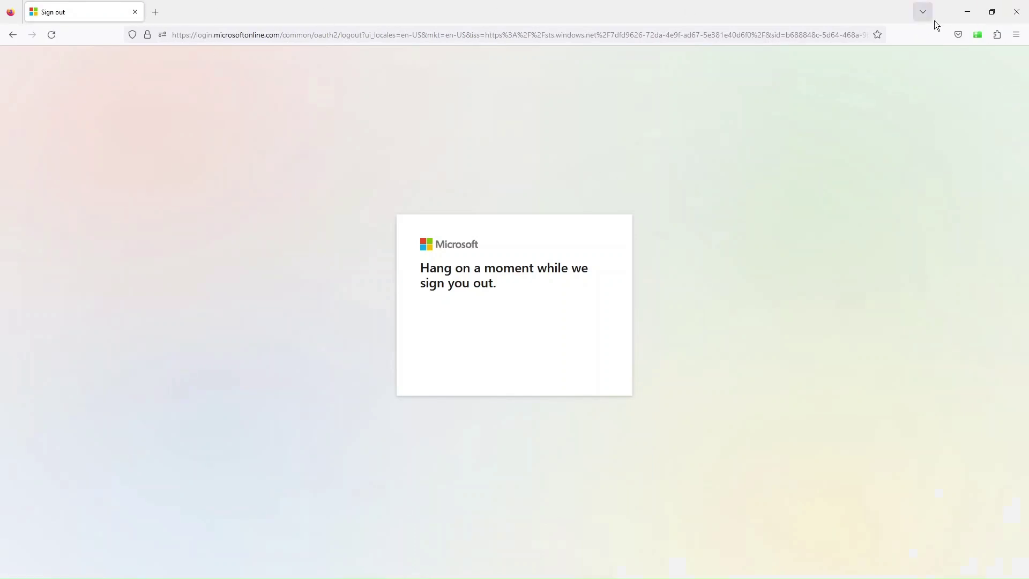
pyautogui.click(1016, 13)
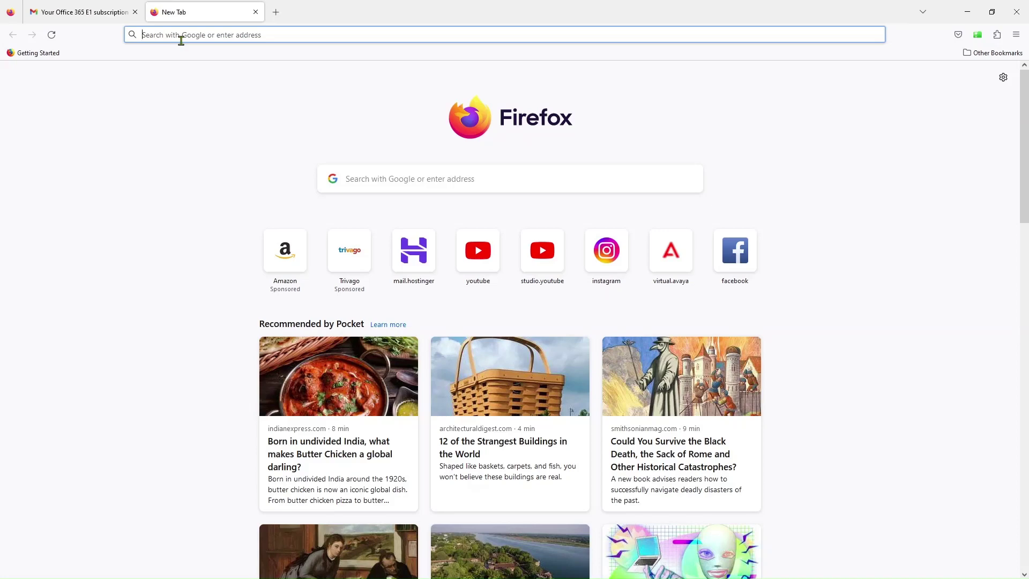
# - Load office.com, then search 'microsoft office' and open the Microsoft 365: Login result
pyautogui.write('adm')
pyautogui.press('BackSpace')
pyautogui.press('BackSpace')
pyautogui.press('BackSpace')
pyautogui.press('BackSpace')
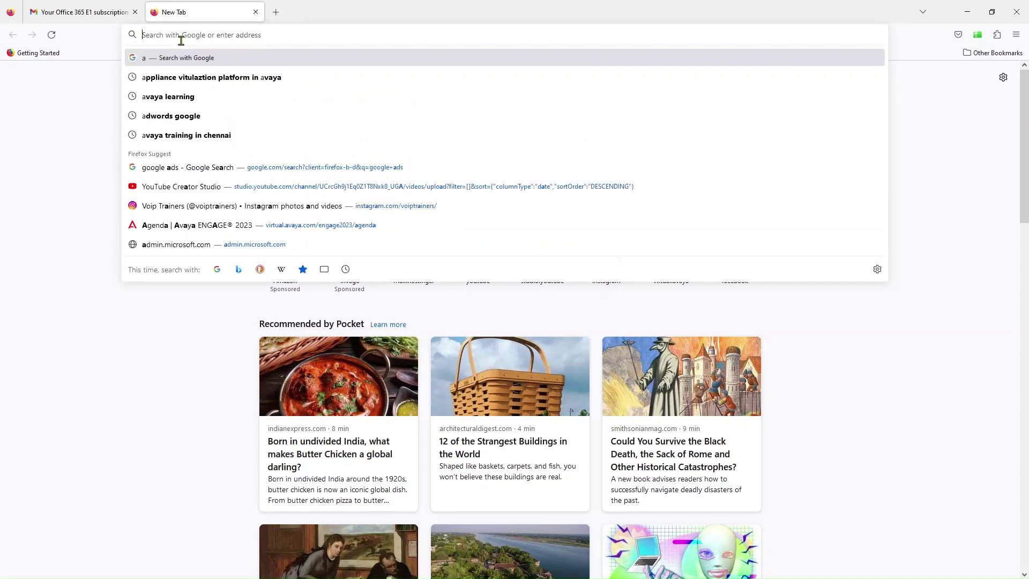
pyautogui.write('office')
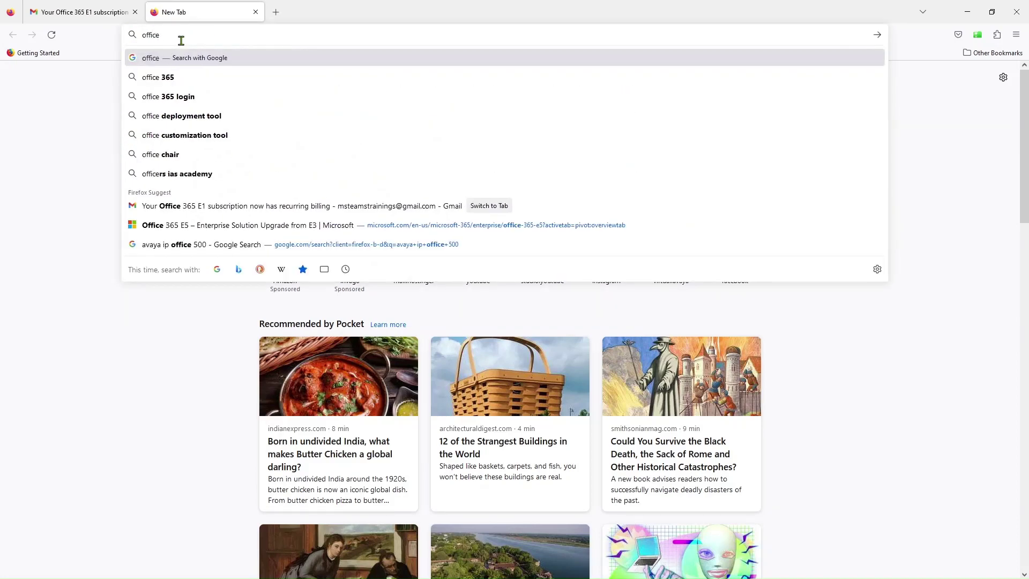
pyautogui.write('.com')
pyautogui.press('Return')
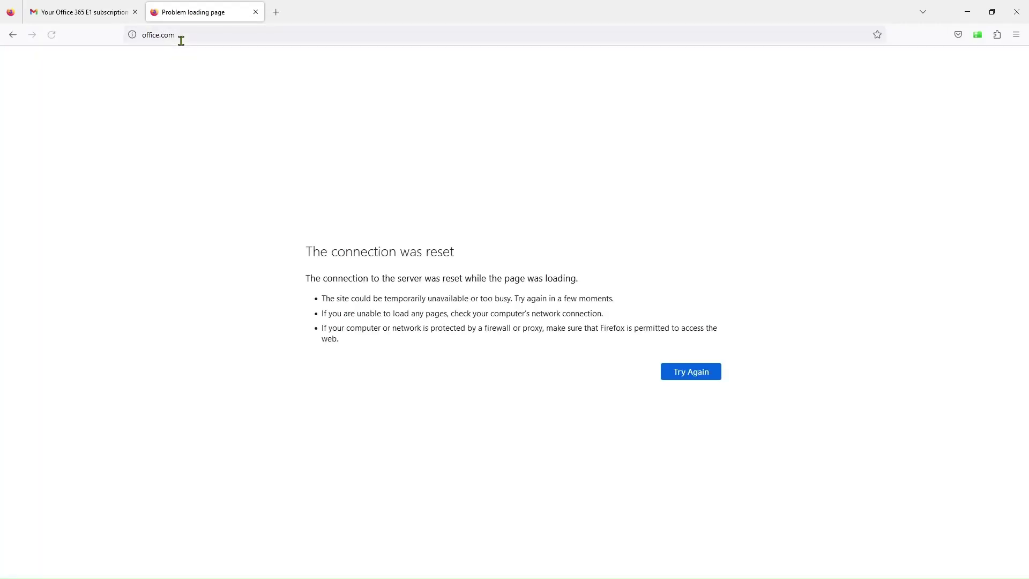
pyautogui.click(195, 40)
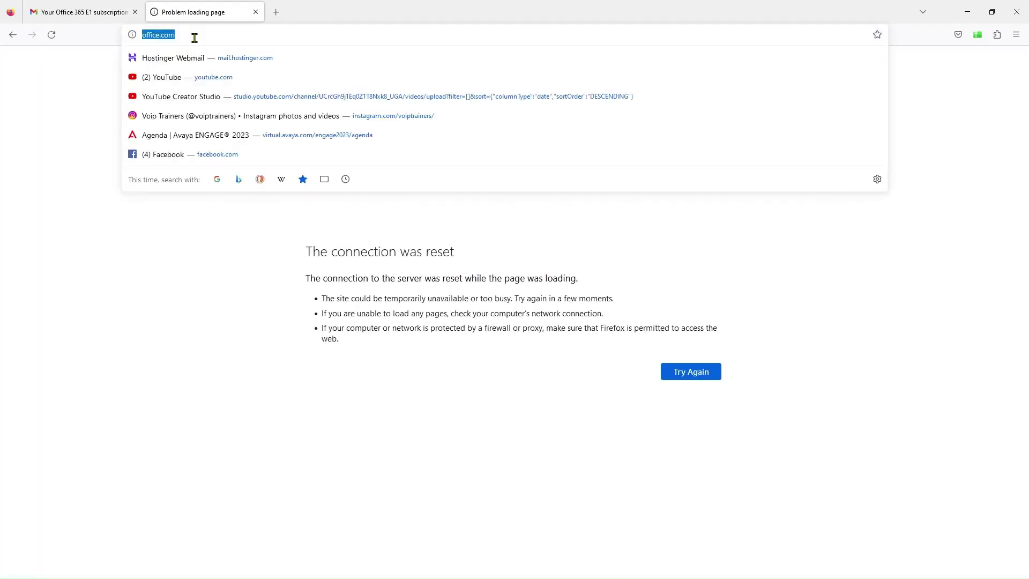
pyautogui.click(195, 40)
pyautogui.moveTo(195, 39); pyautogui.dragTo(130, 41)
pyautogui.write('microsof')
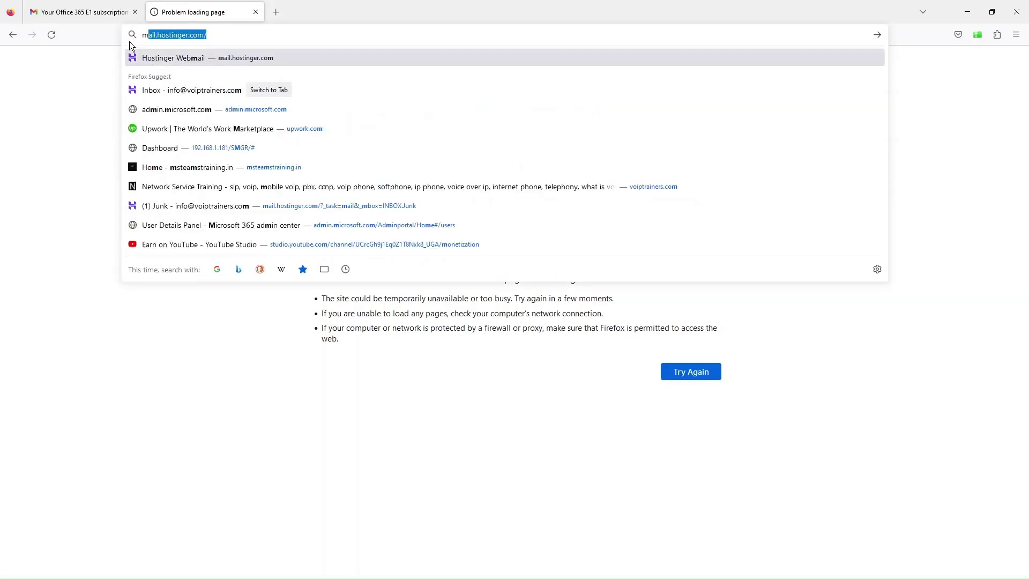
pyautogui.write('t office')
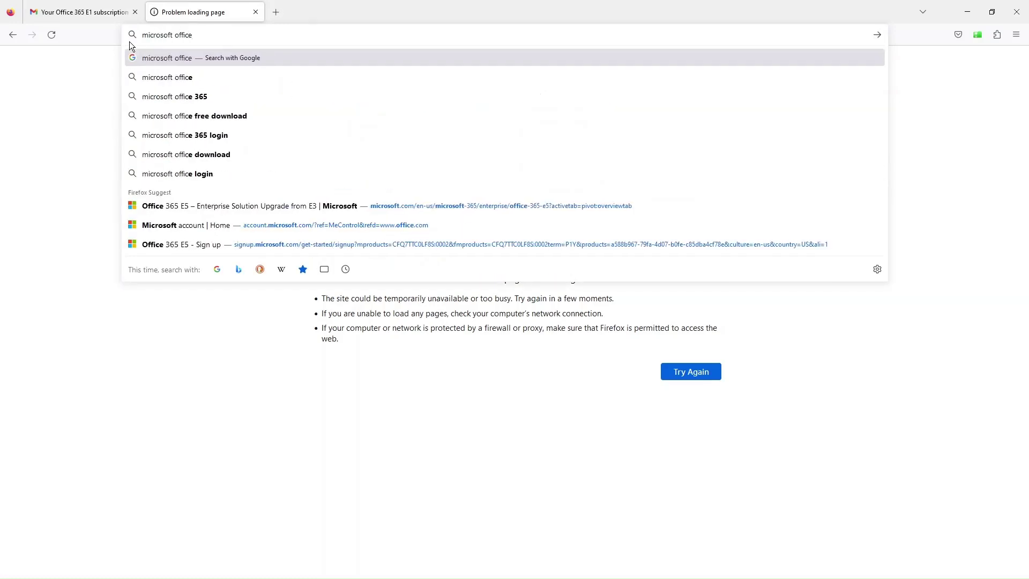
pyautogui.press('Return')
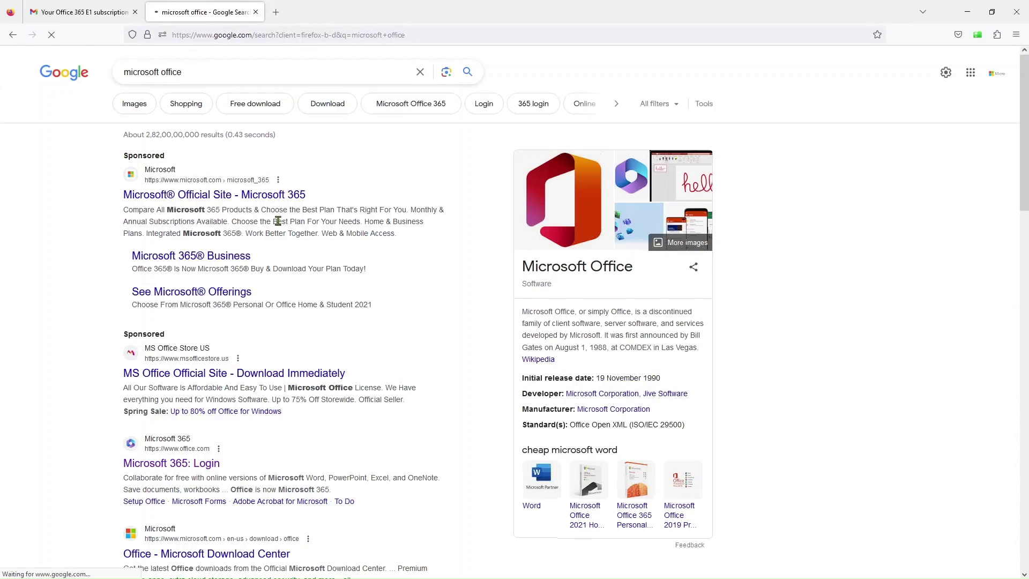
pyautogui.click(181, 463)
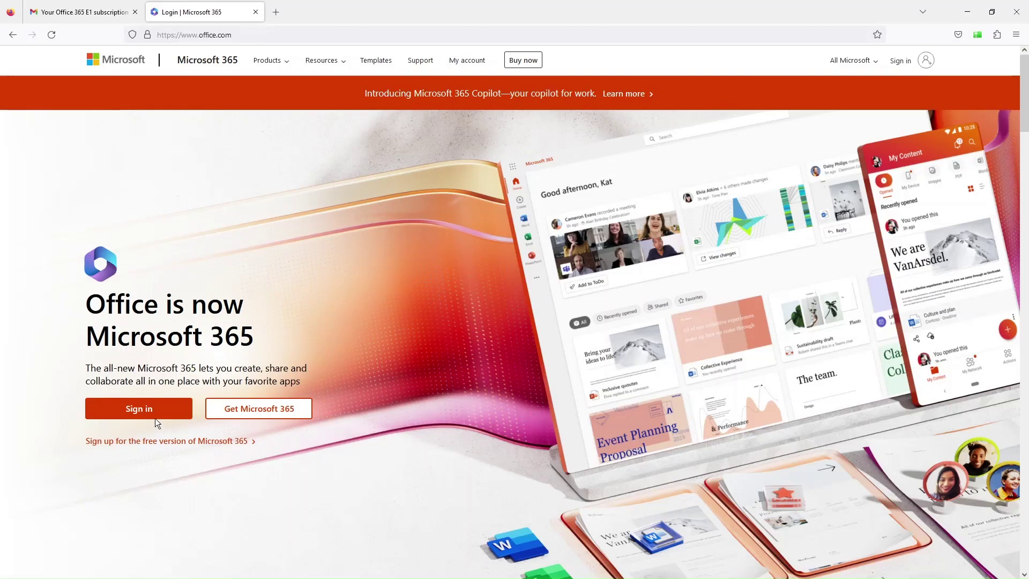
# - Begin Microsoft 365 sign-in, checking the Office 365 E1 billing email in another tab
pyautogui.click(153, 410)
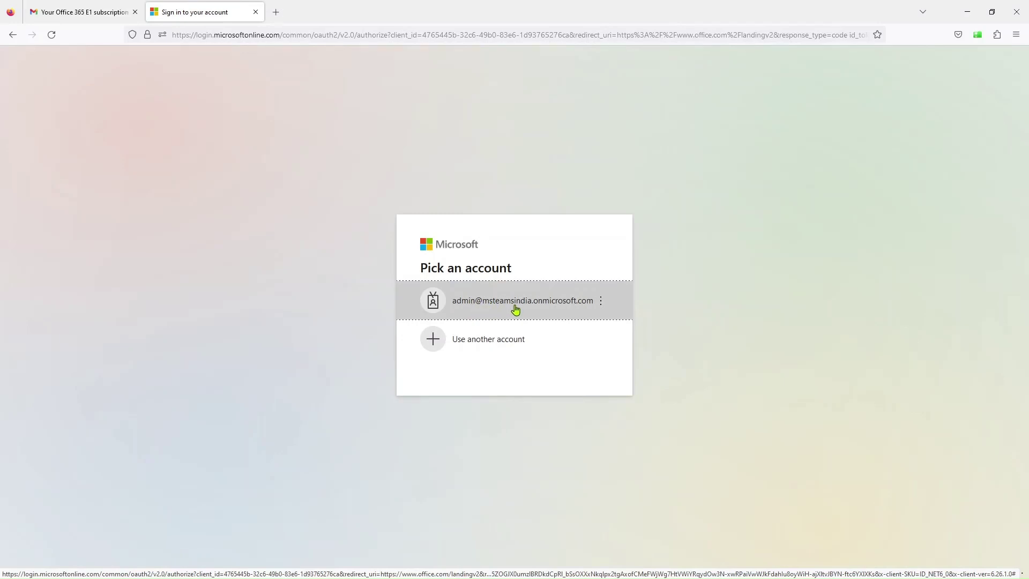
pyautogui.click(77, 12)
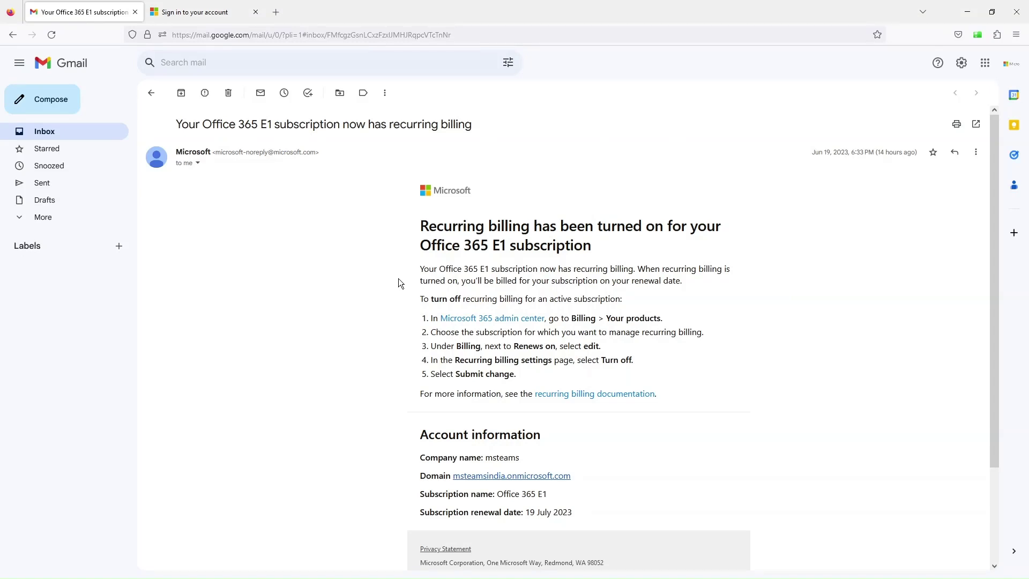
pyautogui.scroll(-2, 398, 279)
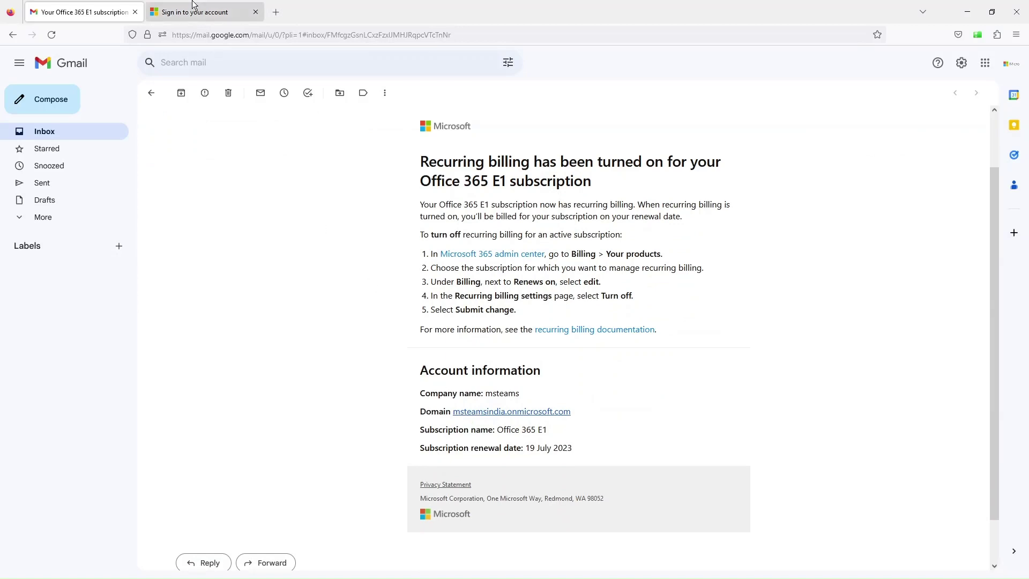
pyautogui.click(203, 16)
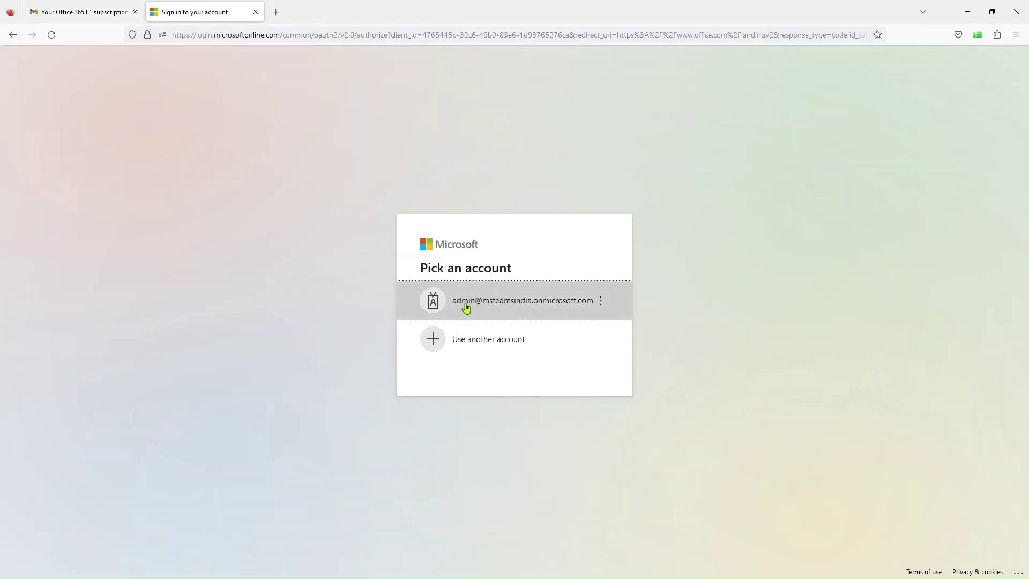
pyautogui.click(40, 6)
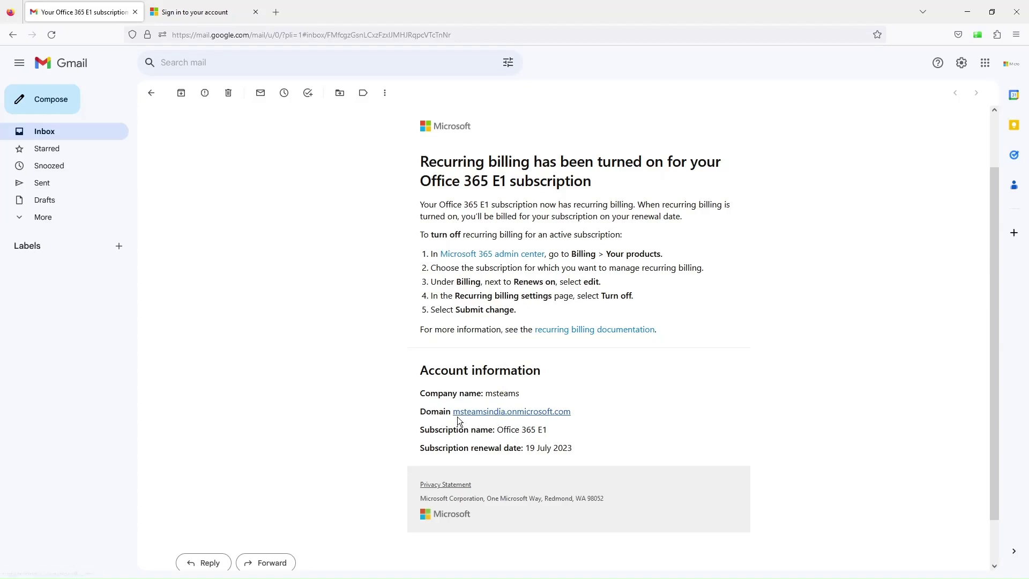
pyautogui.click(190, 8)
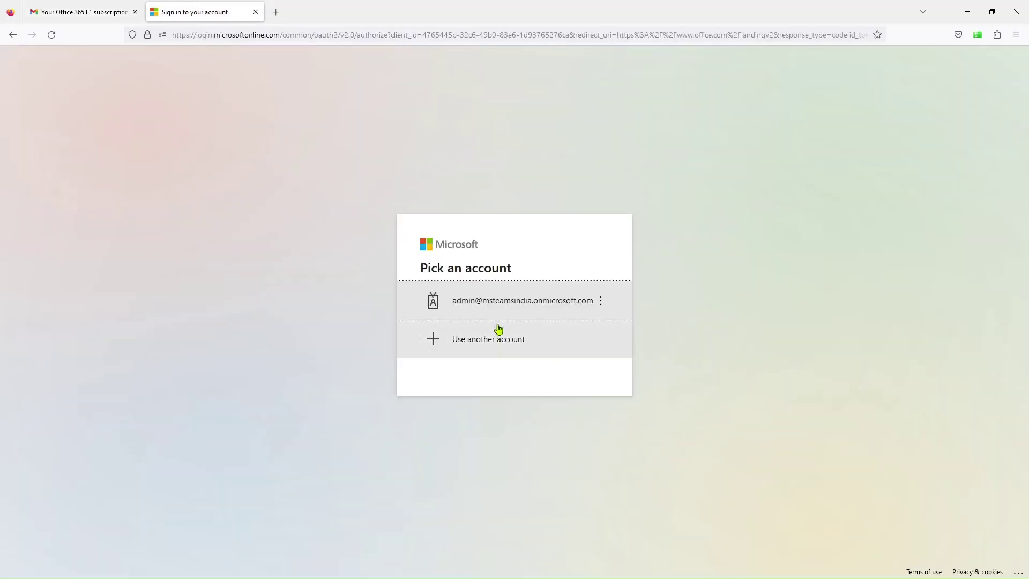
# - Sign in as the admin account with the saved password and stay signed in
pyautogui.click(504, 301)
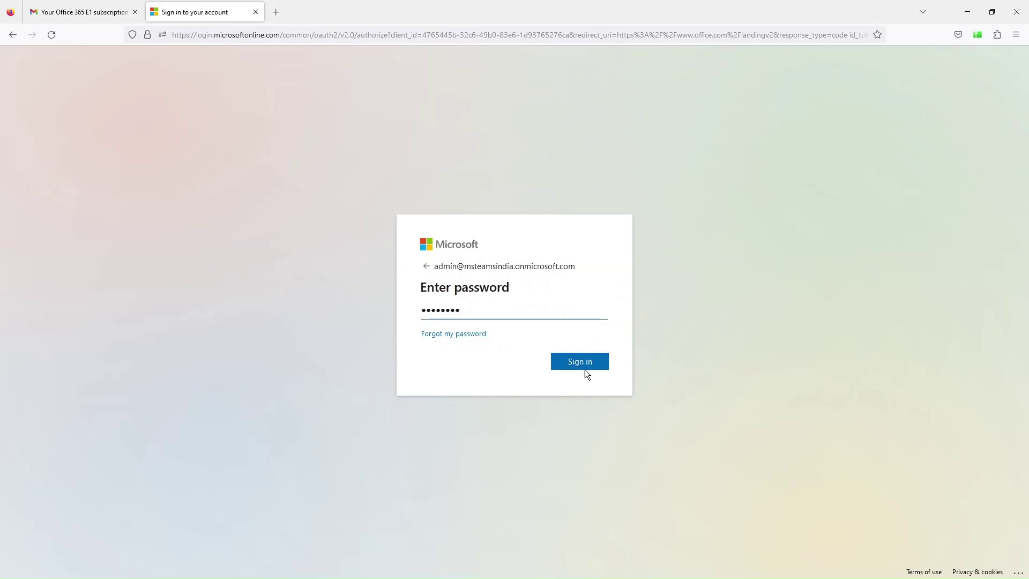
pyautogui.click(583, 365)
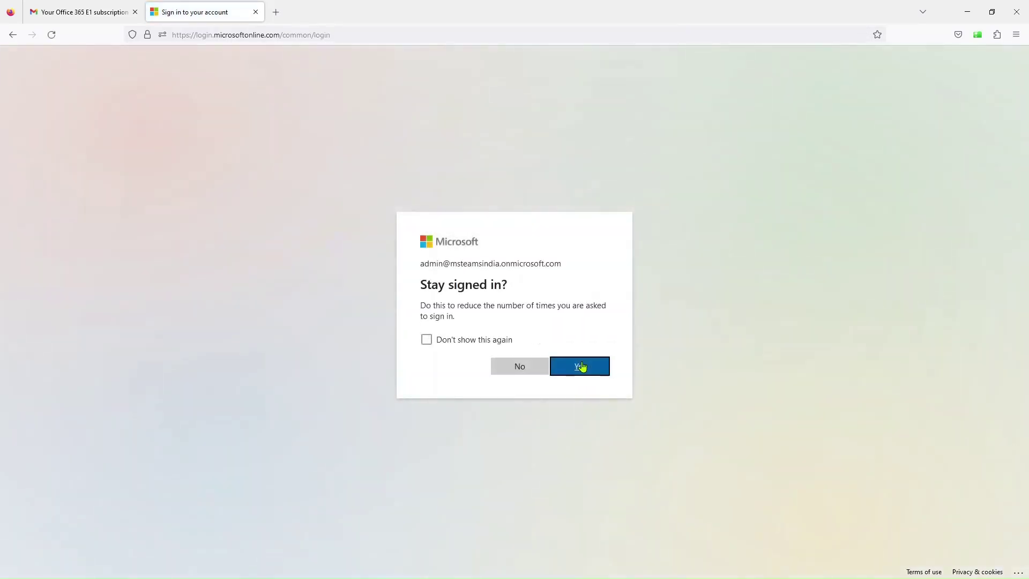
pyautogui.click(581, 366)
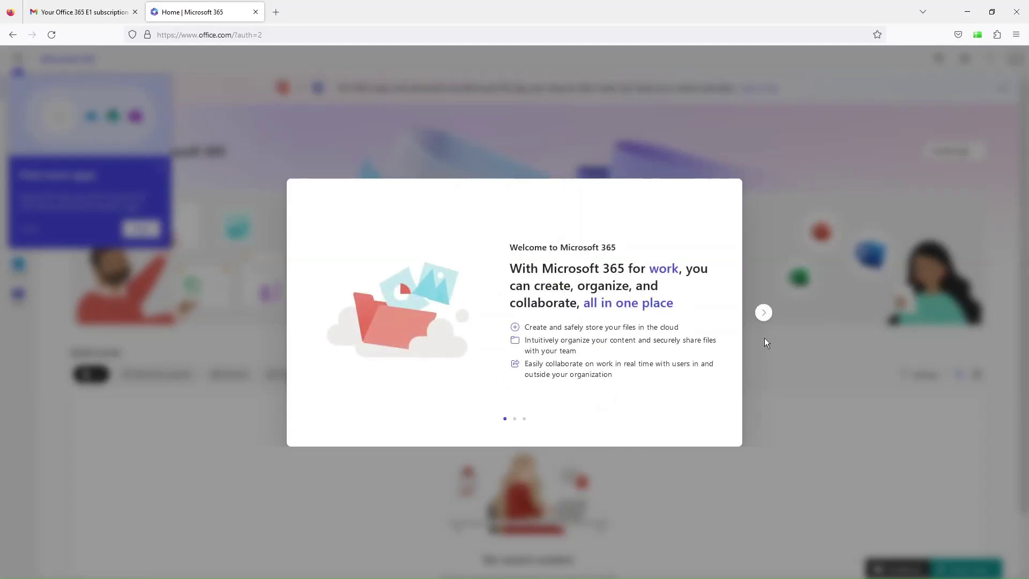
# - Dismiss the welcome tour and the 'Find more apps' tip, then open the Microsoft 365 admin center
pyautogui.click(764, 313)
pyautogui.click(764, 314)
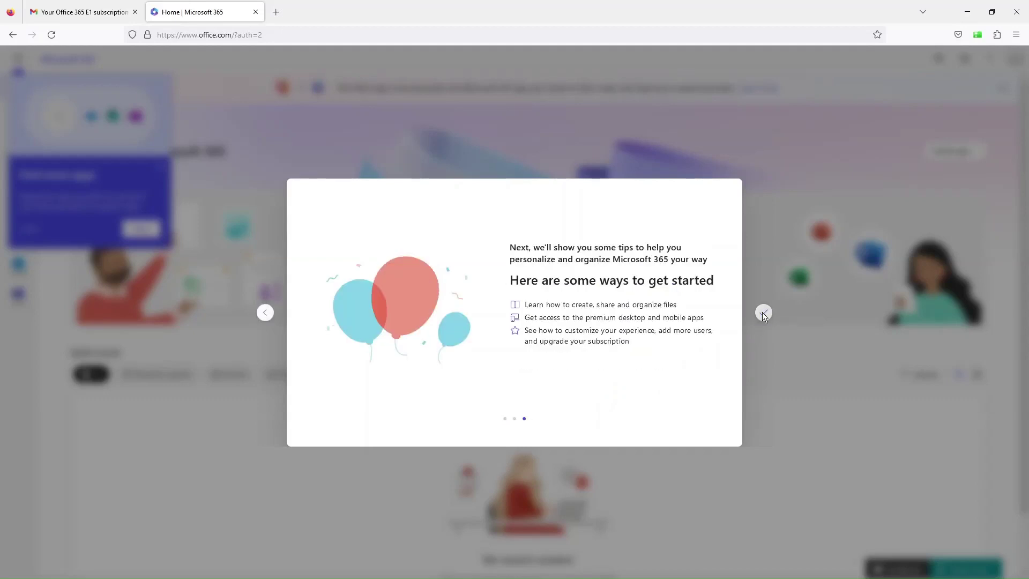
pyautogui.click(763, 313)
pyautogui.click(161, 167)
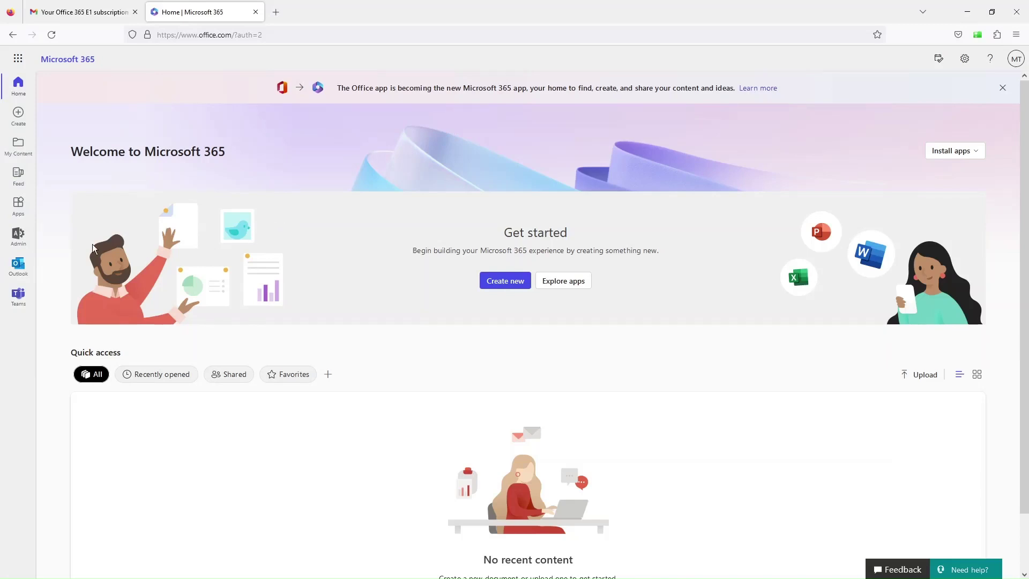
pyautogui.click(18, 236)
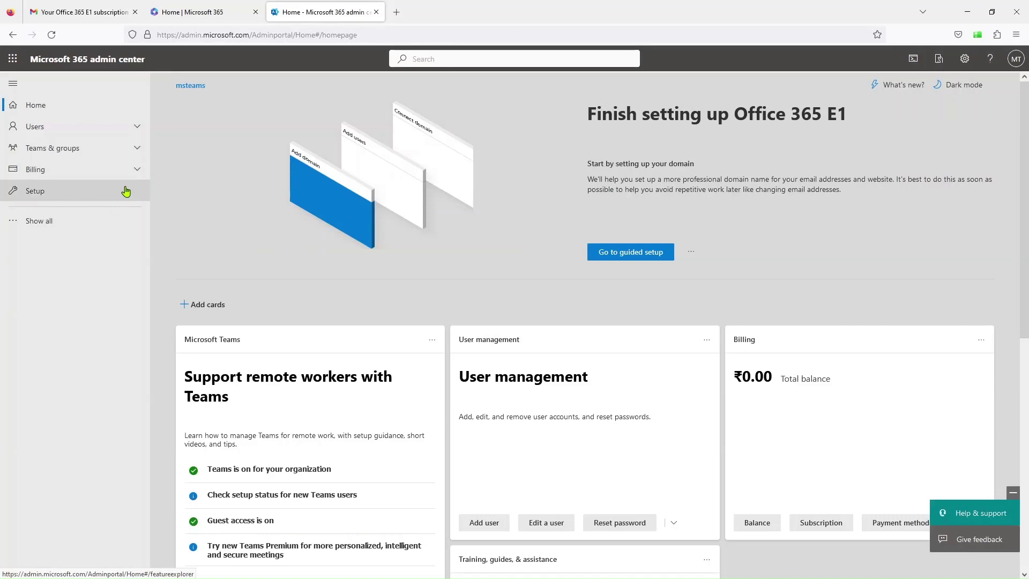
# - Check Active users for the three Office 365 E1 users, then inspect the home page address
pyautogui.click(50, 128)
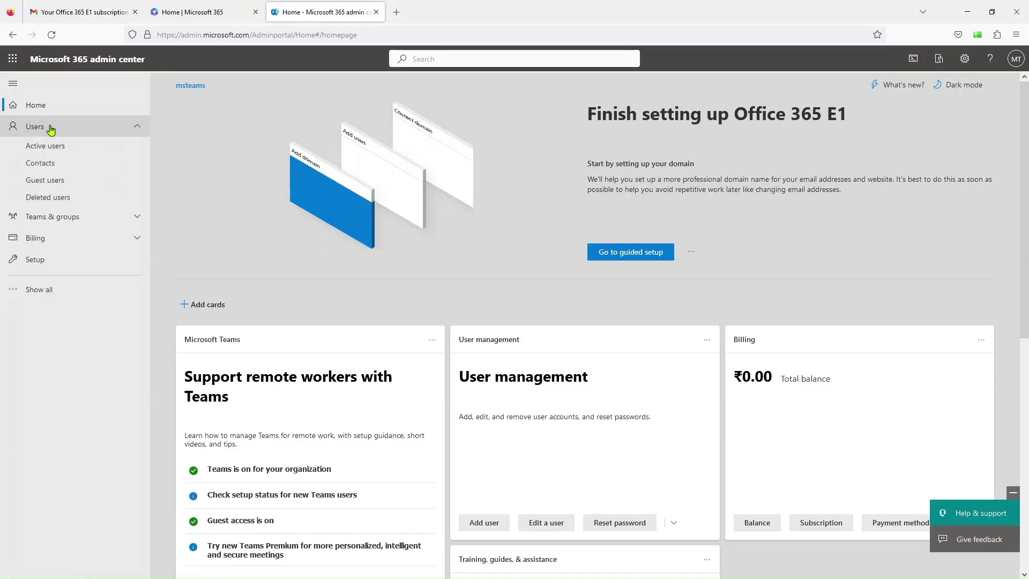
pyautogui.click(46, 150)
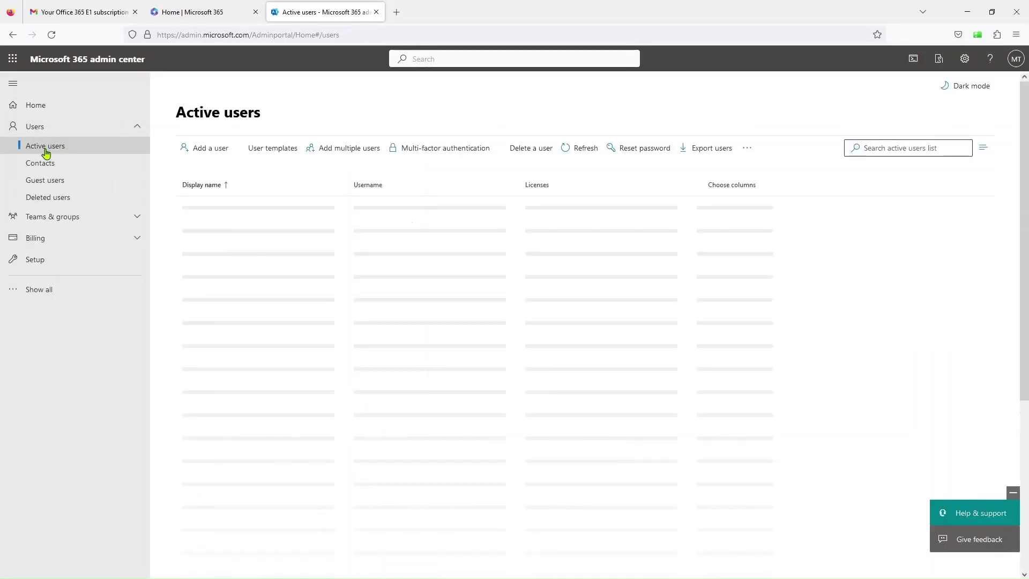
pyautogui.click(188, 15)
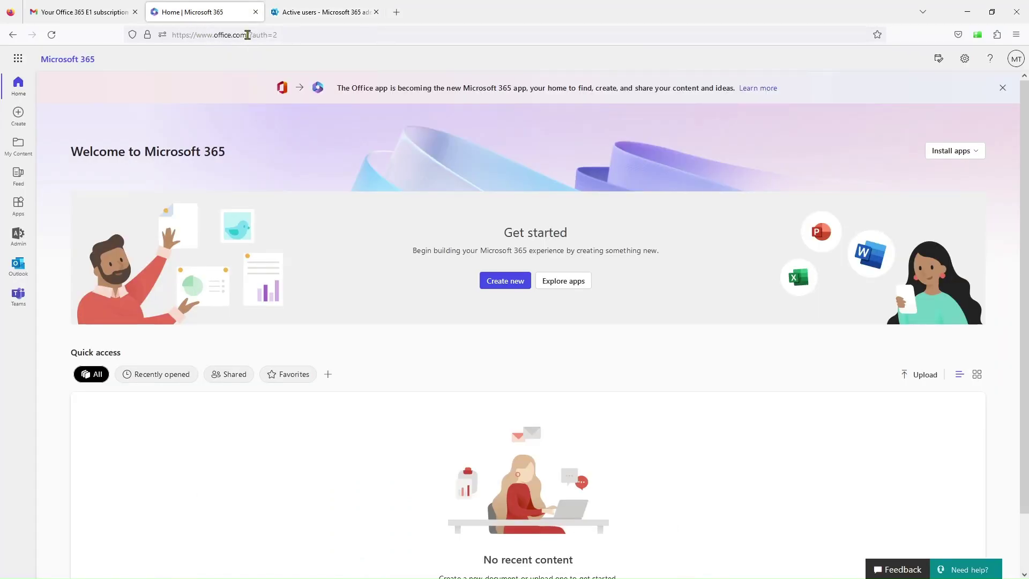
pyautogui.moveTo(247, 35); pyautogui.dragTo(191, 34)
pyautogui.click(295, 34)
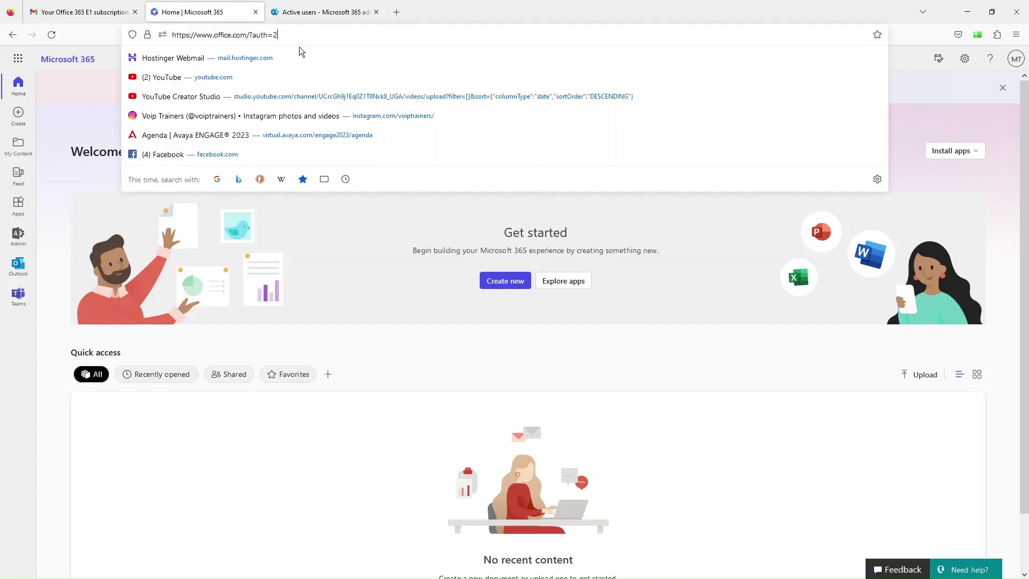
# - Launch Microsoft Teams in a new tab from the Microsoft 365 home page
pyautogui.click(346, 8)
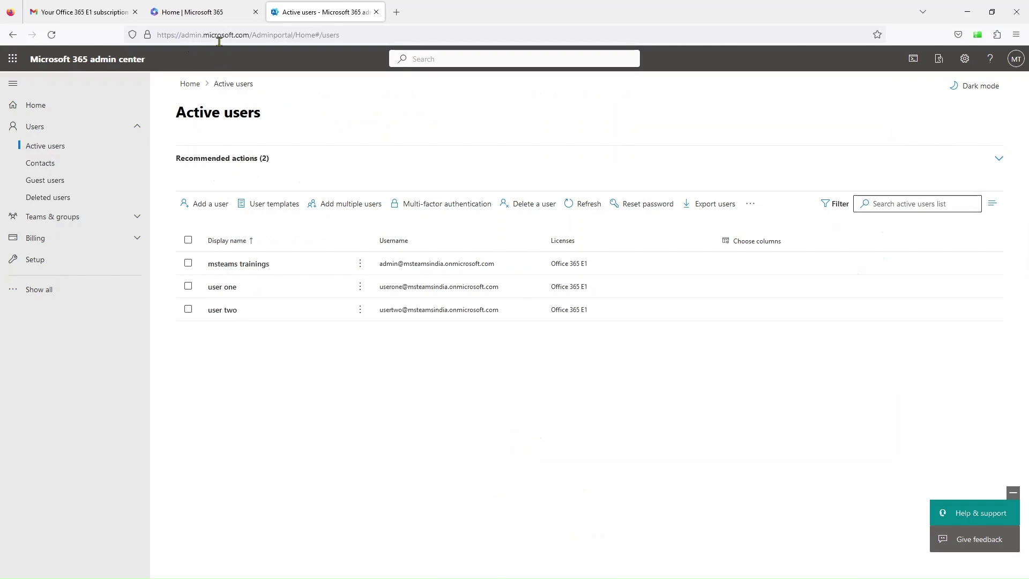
pyautogui.click(238, 12)
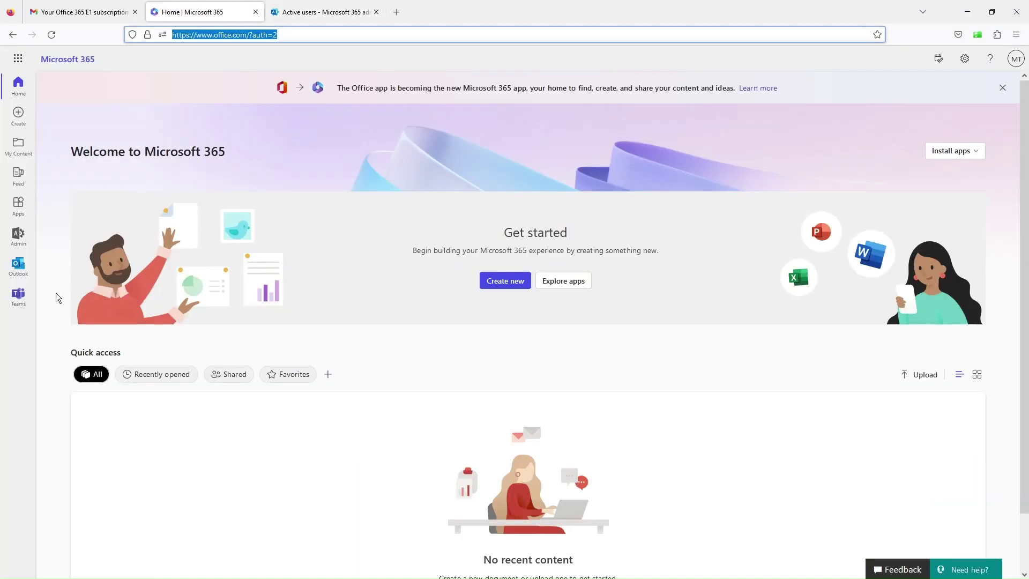
pyautogui.click(18, 294)
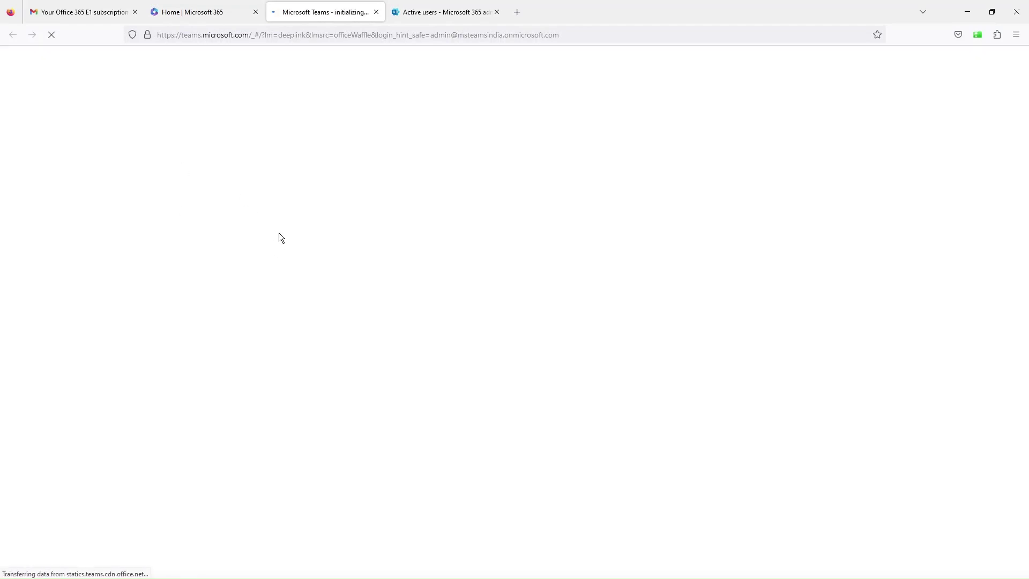
# - Allow cookies in Teams, then return to the Active users list while Teams loads
pyautogui.click(298, 132)
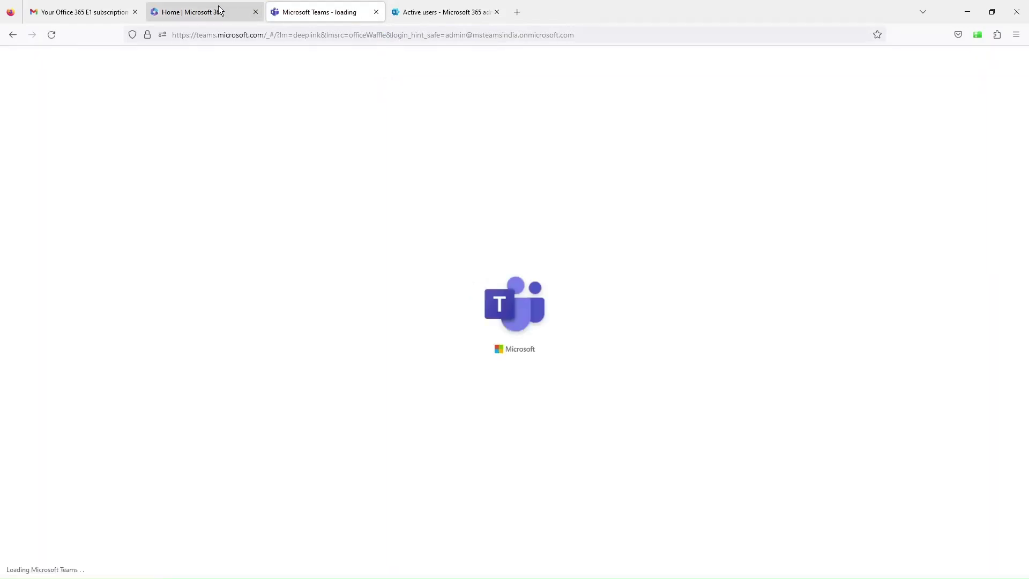
pyautogui.click(399, 10)
pyautogui.click(317, 5)
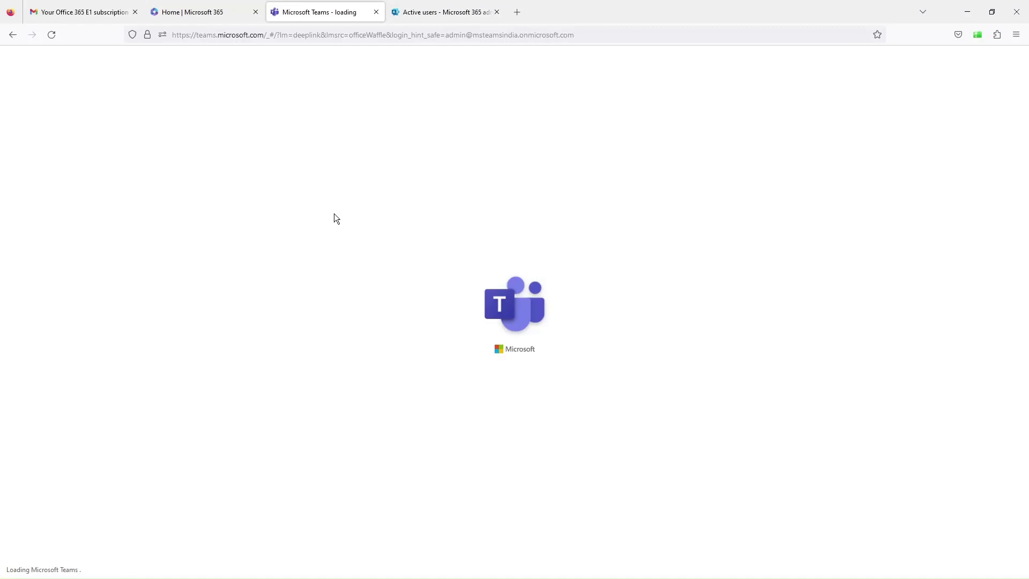
pyautogui.click(448, 11)
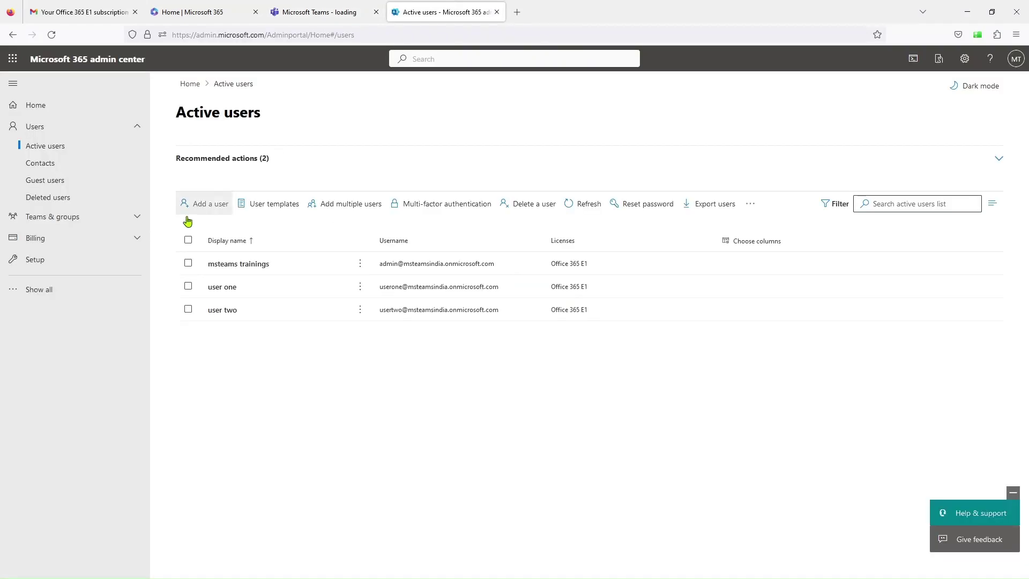
# - Open the Azure Active Directory admin center from the full admin navigation
pyautogui.click(37, 290)
pyautogui.scroll(-1, 65, 408)
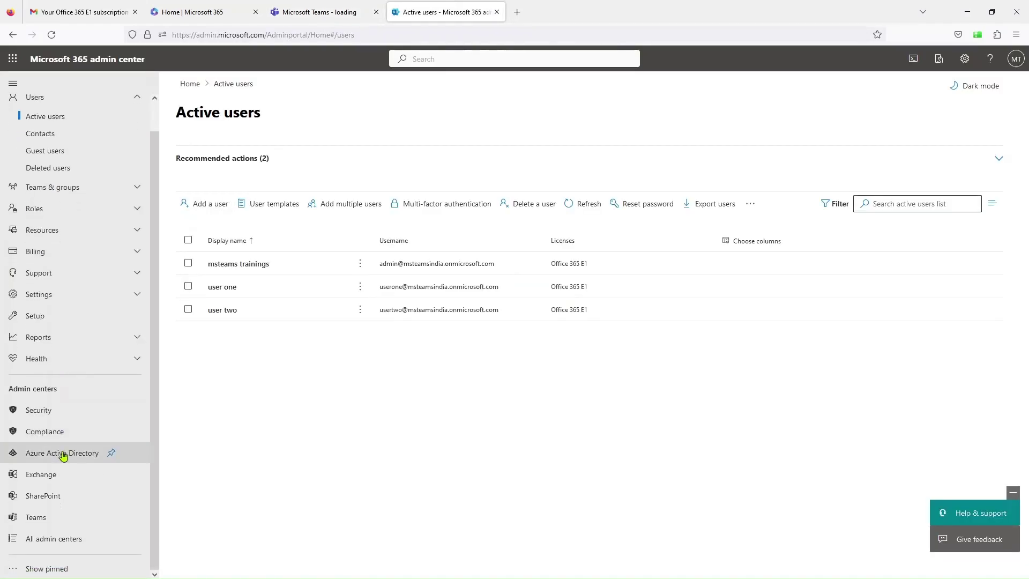
pyautogui.click(61, 456)
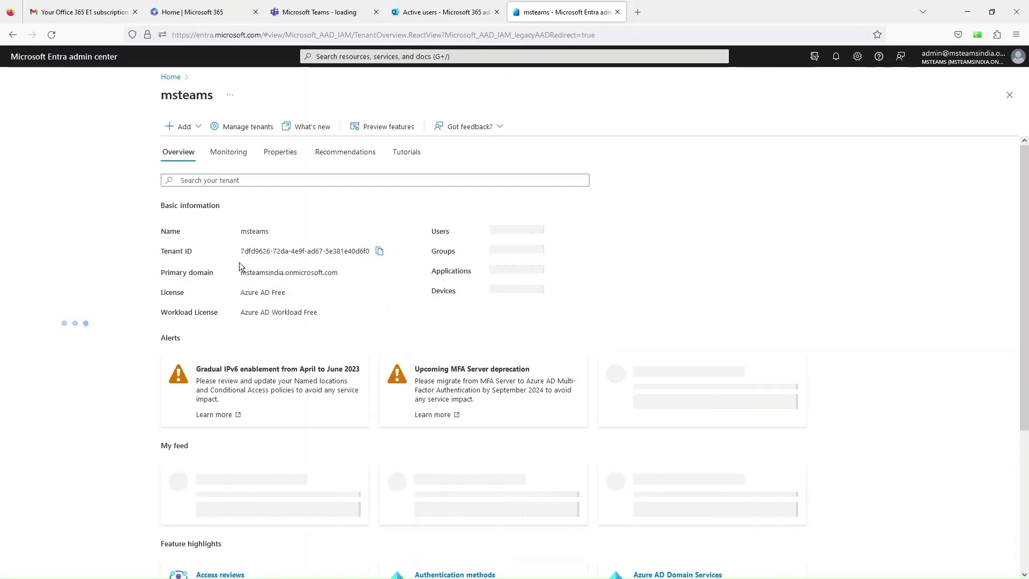
# - Highlight the Tenant ID and primary domain on the Entra Overview, then expand Users
pyautogui.moveTo(241, 251); pyautogui.dragTo(375, 252)
pyautogui.click(374, 278)
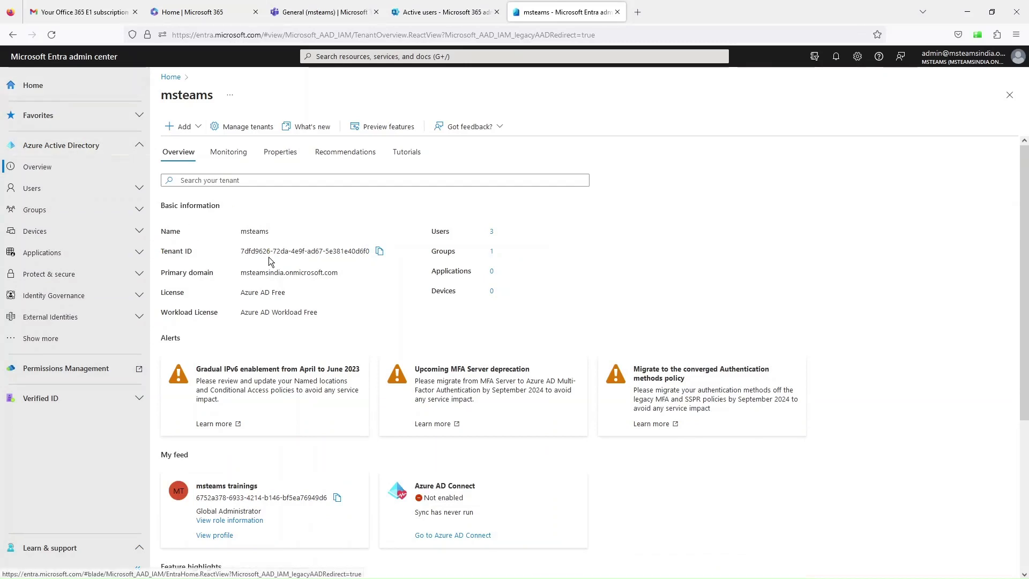
pyautogui.moveTo(164, 254); pyautogui.dragTo(187, 255)
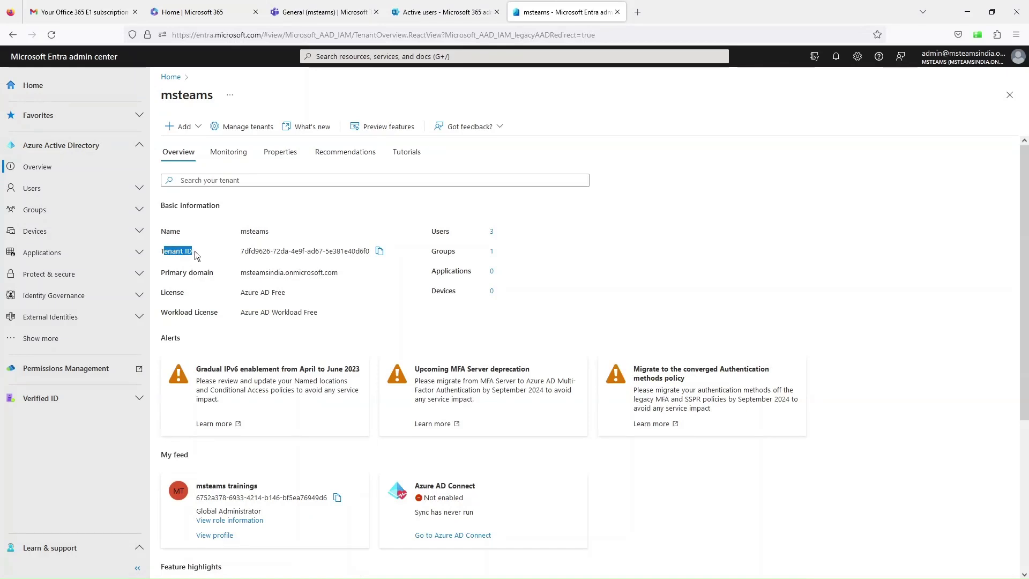
pyautogui.moveTo(242, 273); pyautogui.dragTo(294, 274)
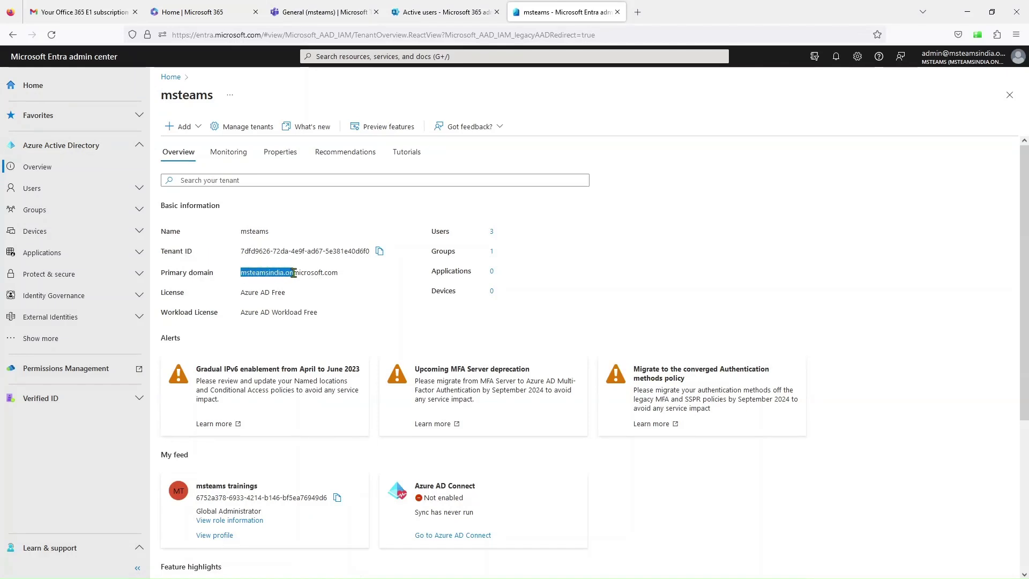
pyautogui.click(310, 281)
pyautogui.click(31, 194)
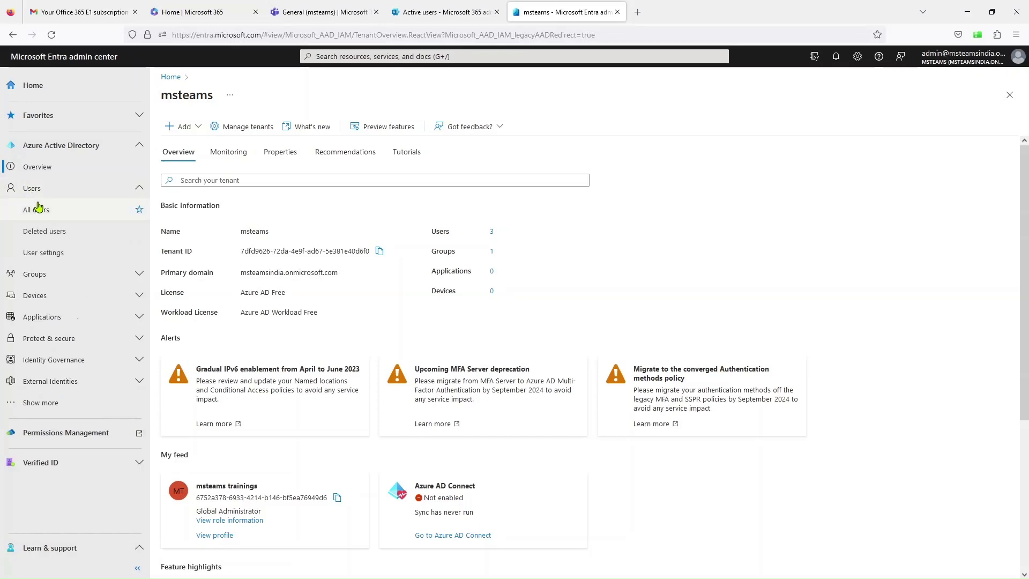
# - Open Entra's All users list and compare its three members with the admin center's Active users
pyautogui.click(38, 212)
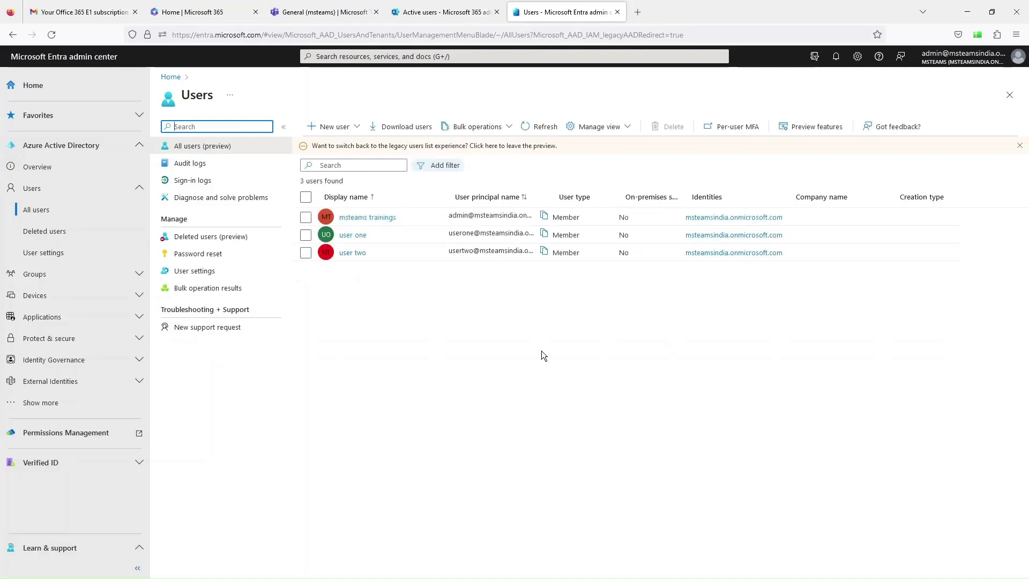
pyautogui.click(422, 5)
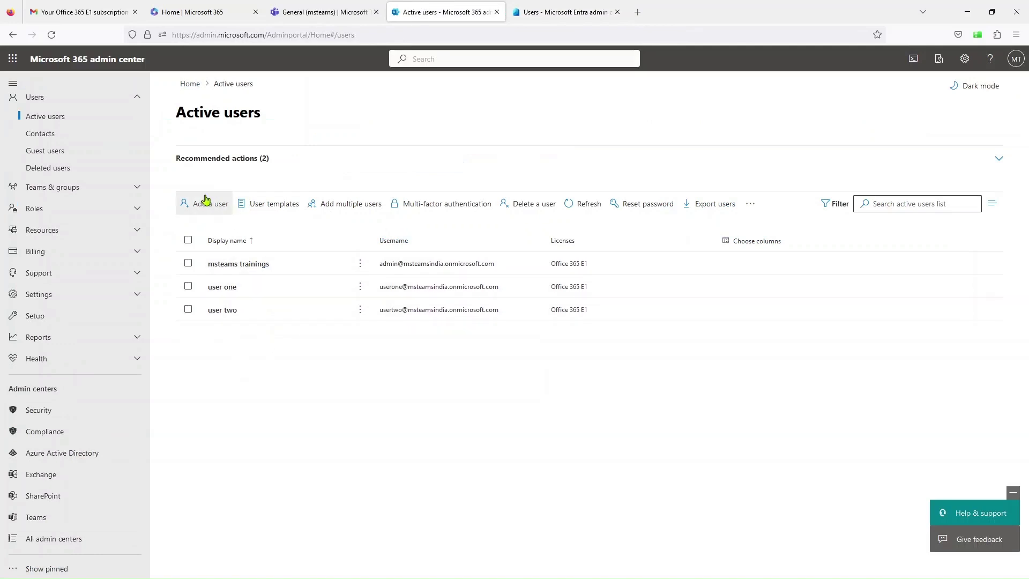
pyautogui.click(563, 12)
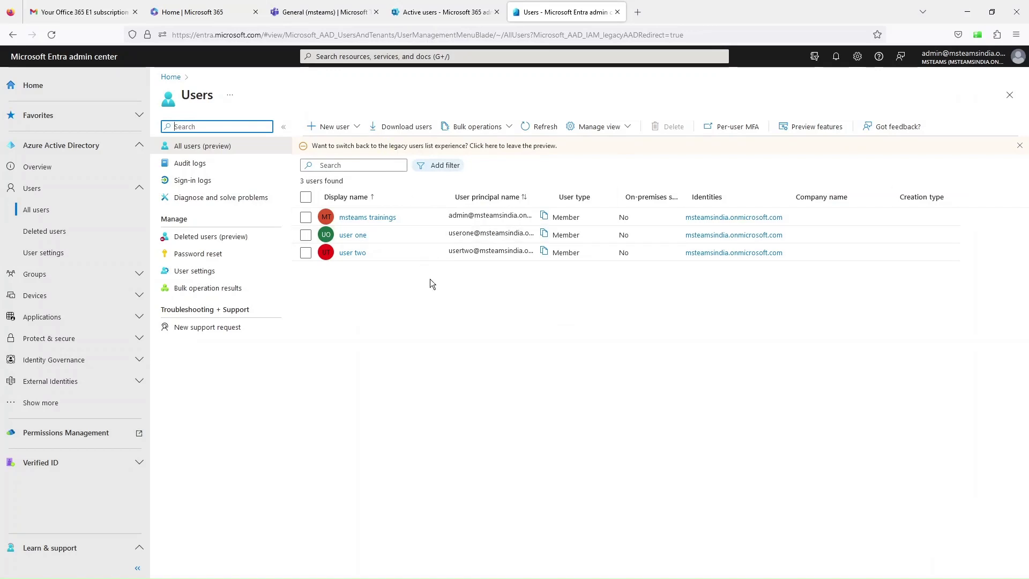
pyautogui.click(328, 3)
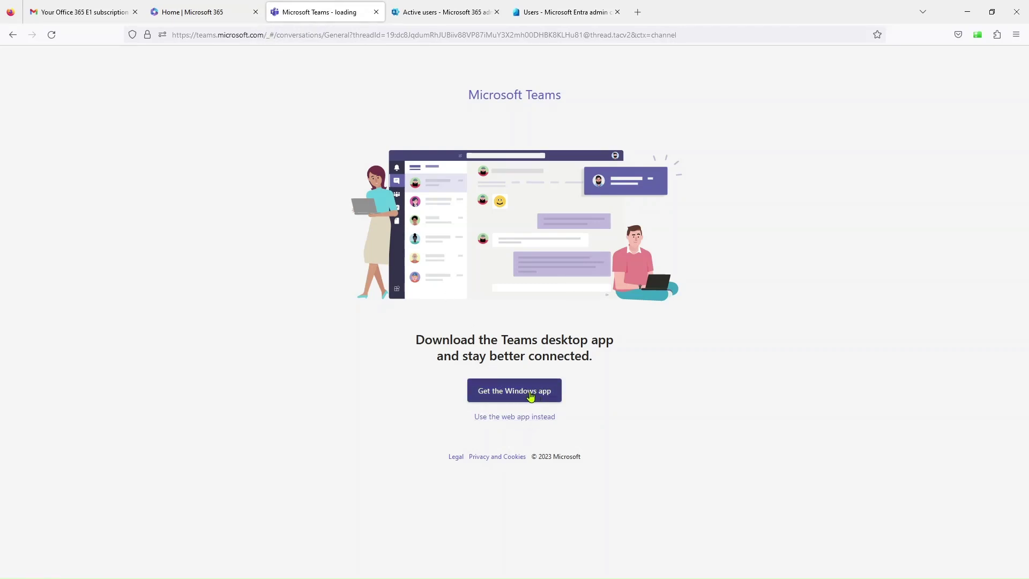
pyautogui.click(444, 12)
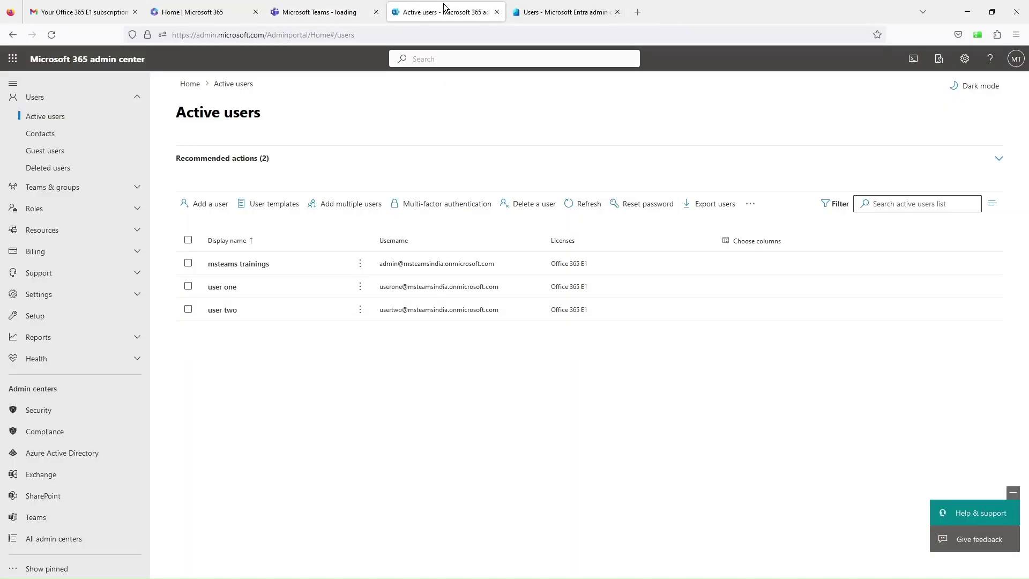
# - Open the Teams admin center dashboard and expand its Voice section
pyautogui.click(25, 518)
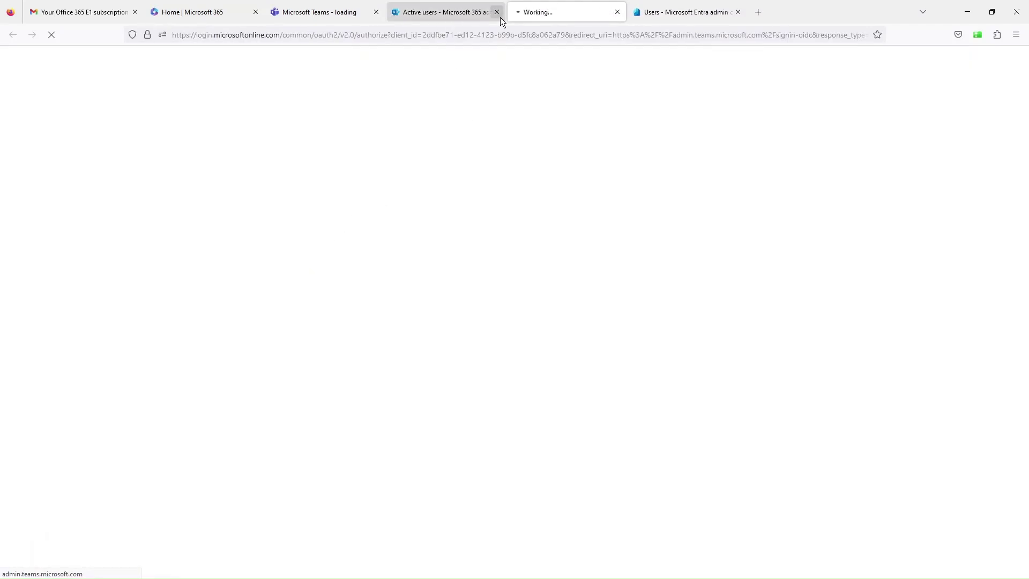
pyautogui.click(445, 11)
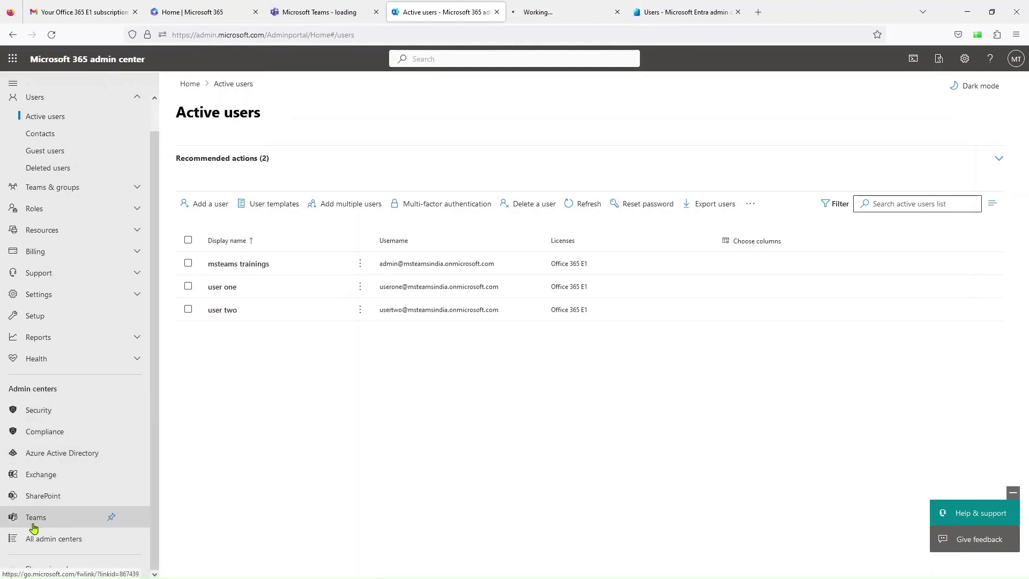
pyautogui.click(569, 11)
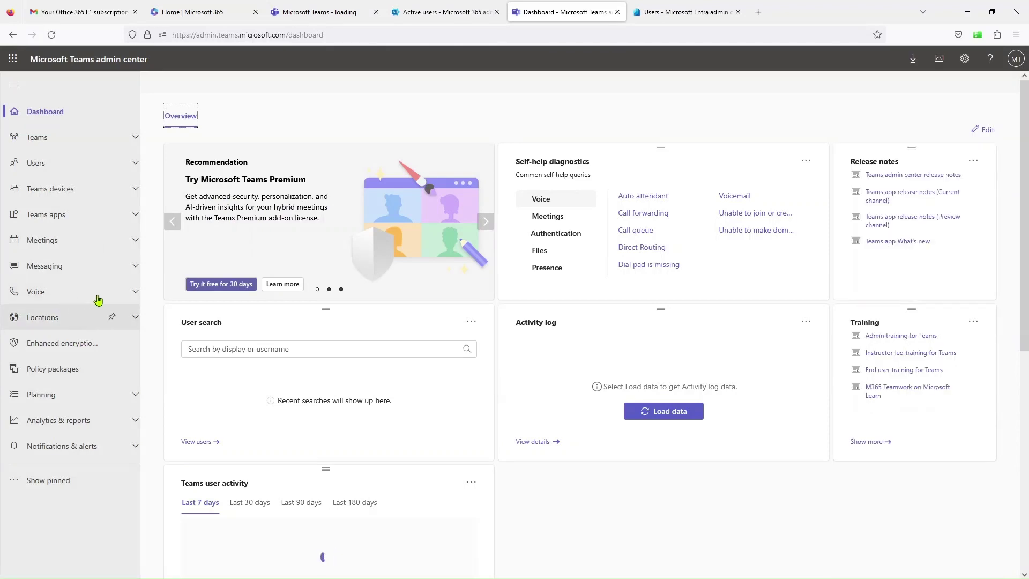
pyautogui.click(133, 295)
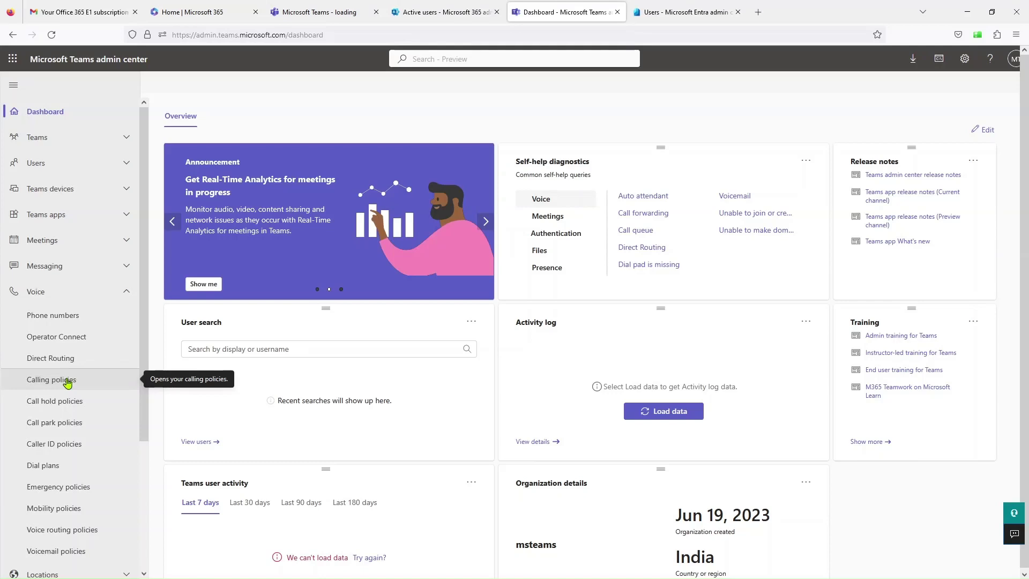
# - Close the stalled Teams web tab, move the Entra tab left, and return to Active users
pyautogui.click(221, 8)
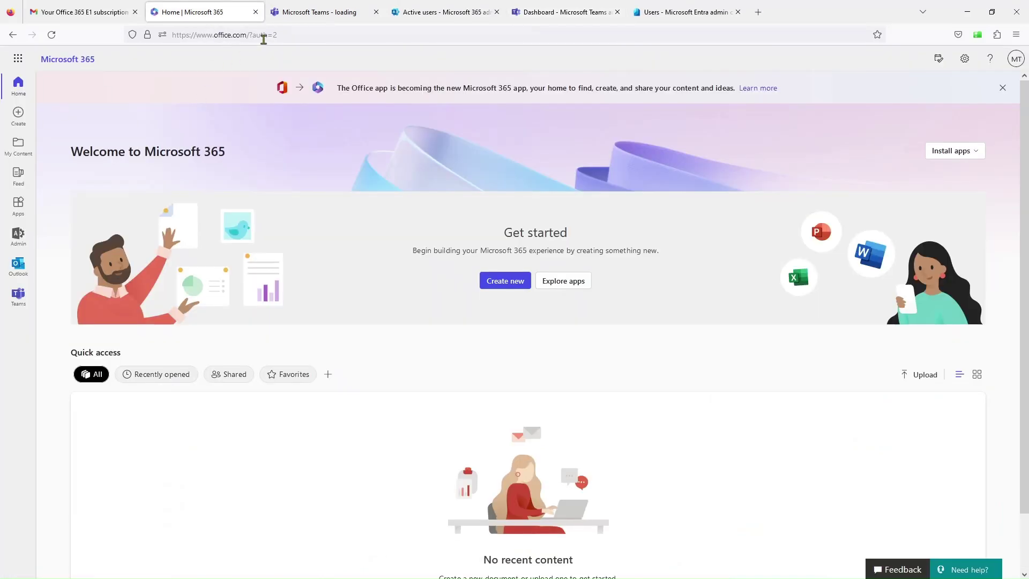
pyautogui.click(332, 12)
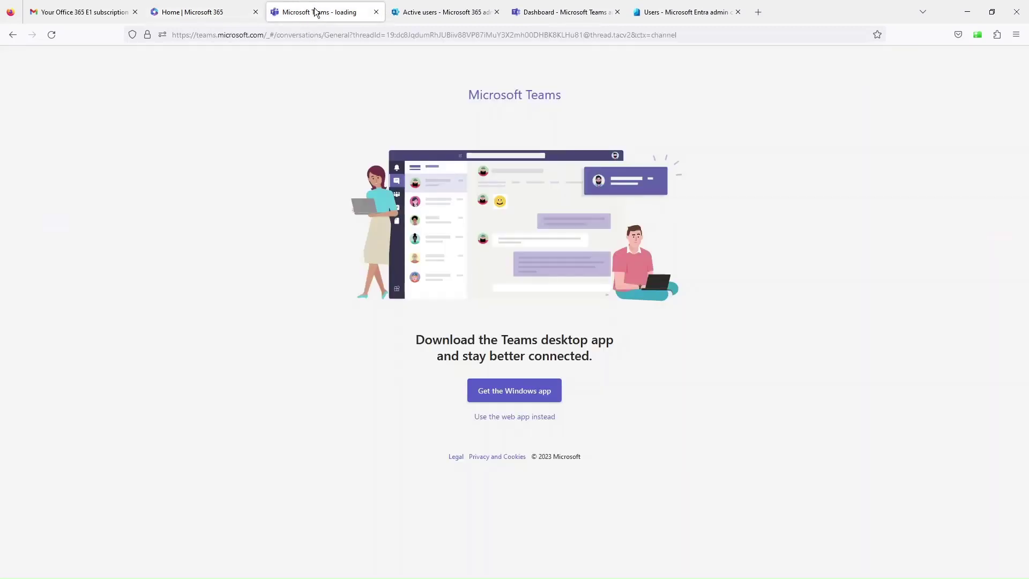
pyautogui.click(376, 12)
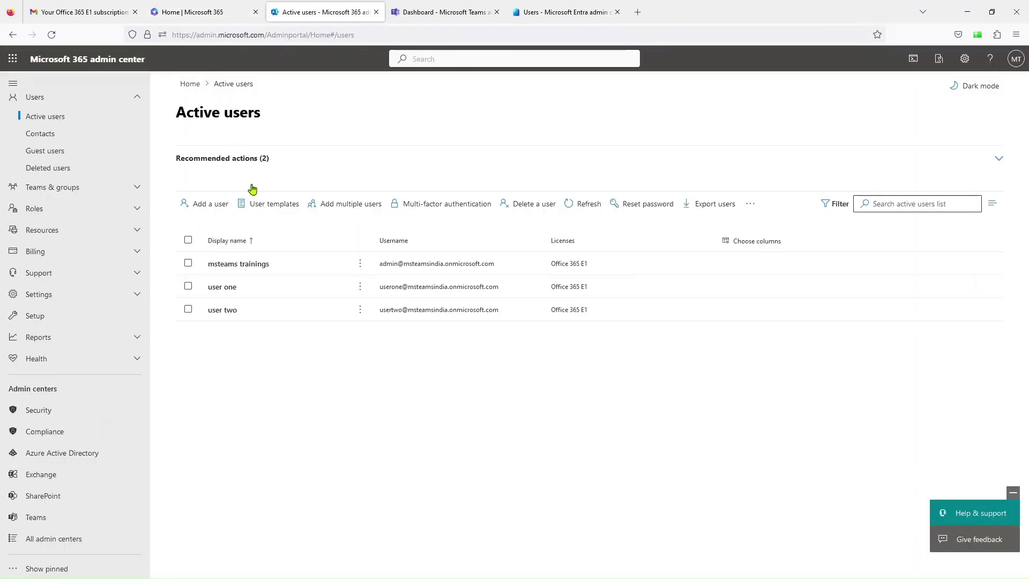
pyautogui.click(439, 12)
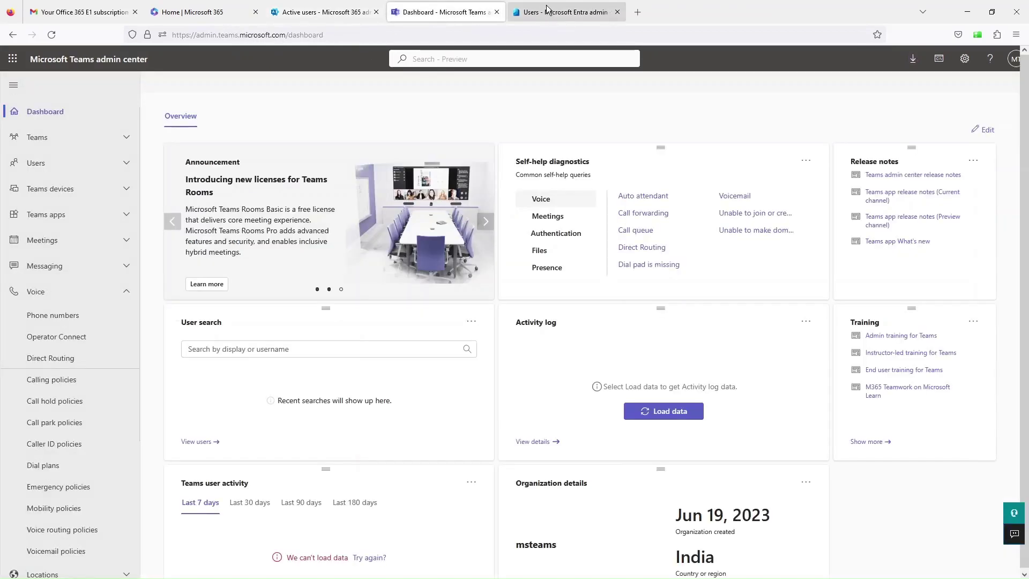
pyautogui.moveTo(545, 12); pyautogui.dragTo(429, 13)
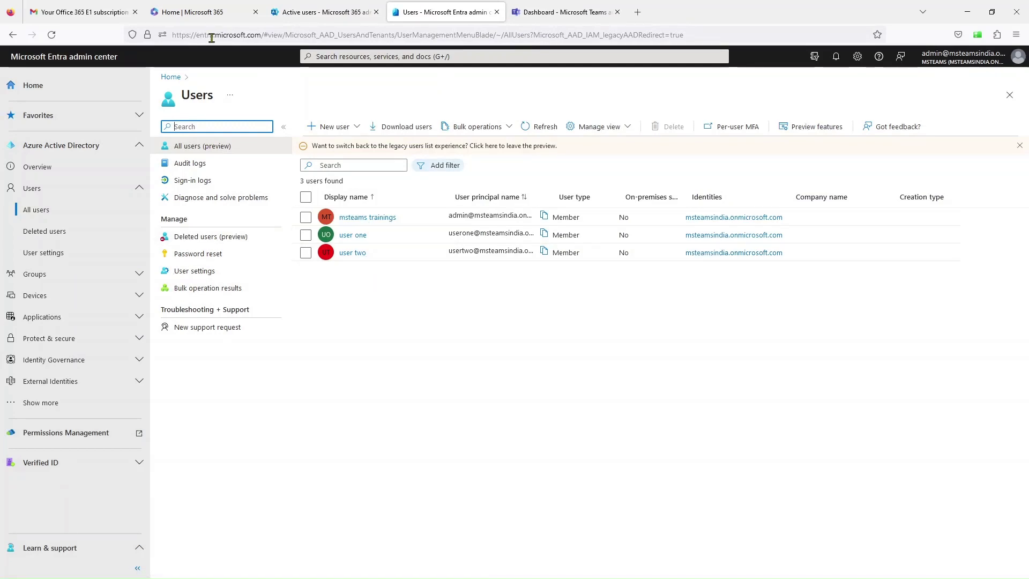
pyautogui.click(560, 12)
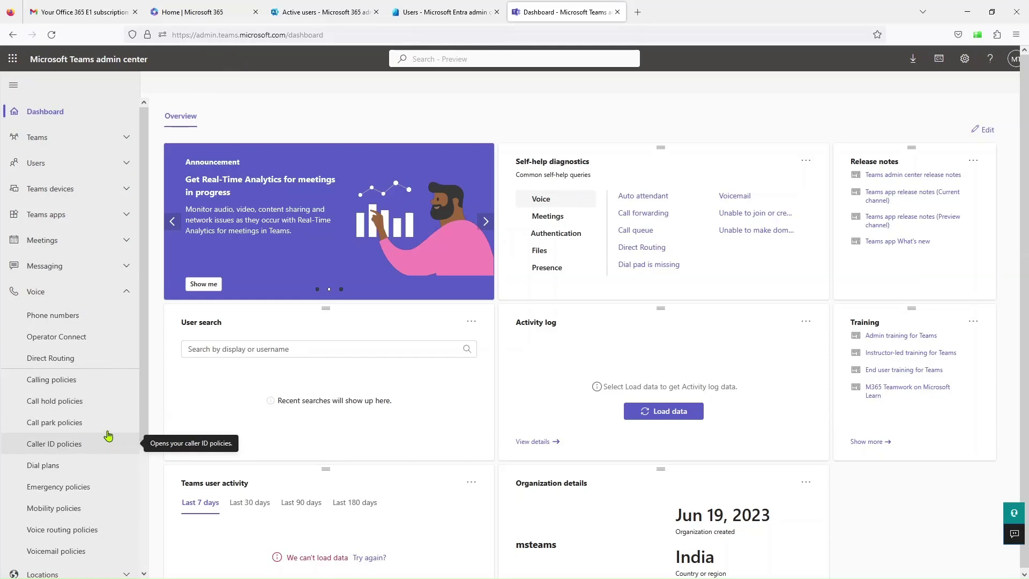
pyautogui.click(322, 9)
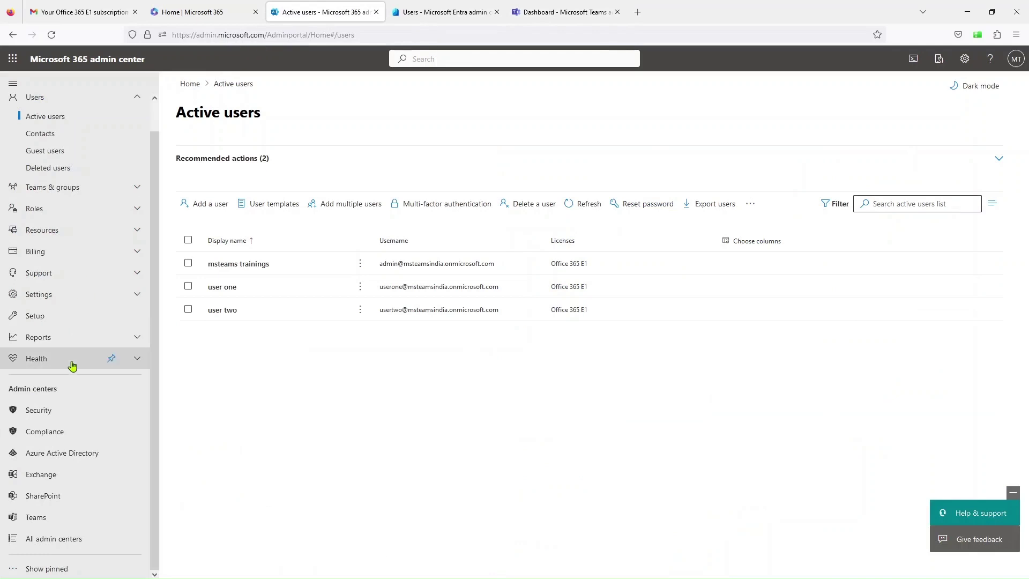
# - Open the Exchange admin center from All admin centers and step through its introduction tour
pyautogui.click(70, 540)
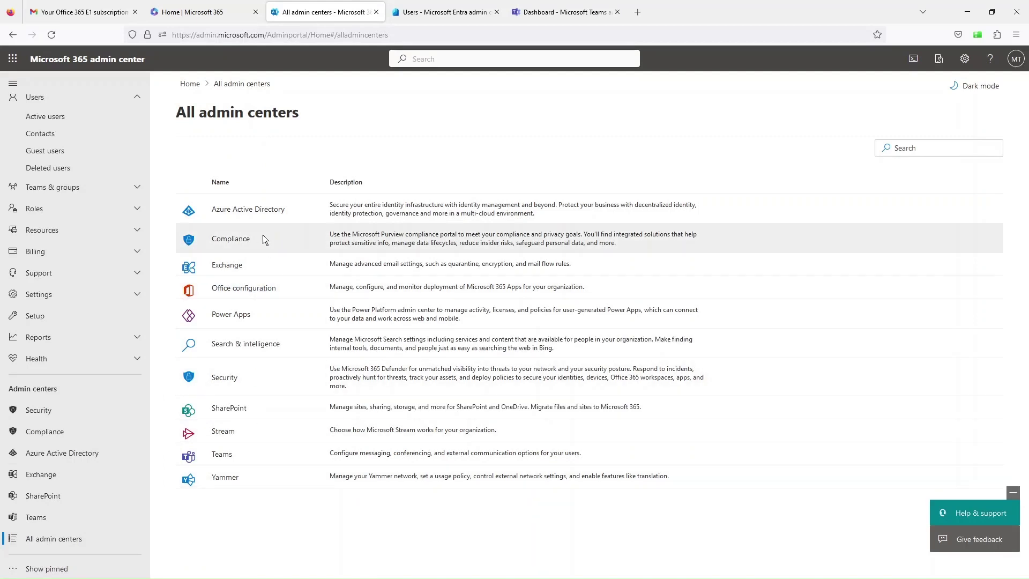
pyautogui.click(230, 266)
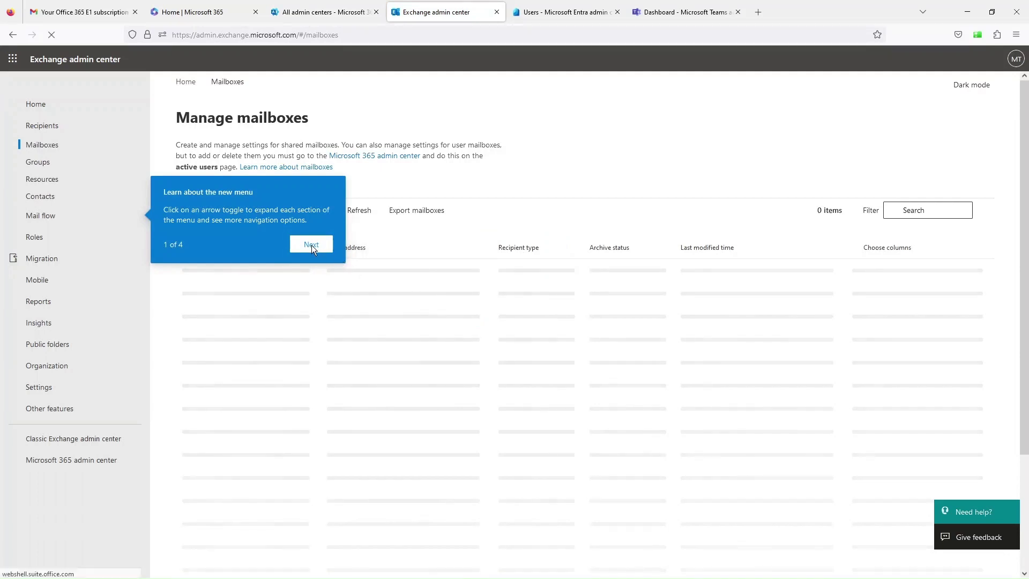
pyautogui.click(311, 244)
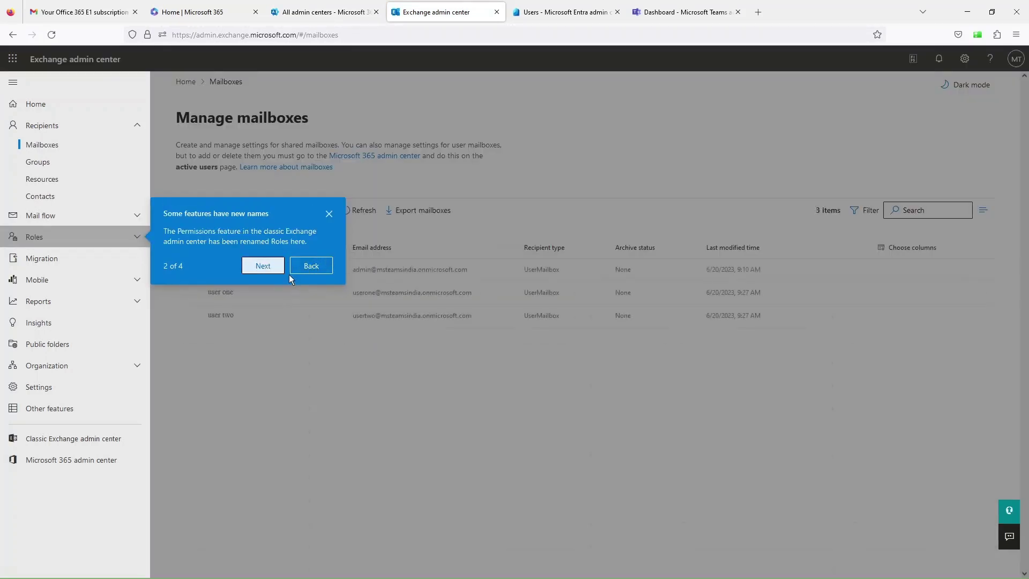
pyautogui.click(265, 267)
pyautogui.click(262, 390)
pyautogui.click(335, 173)
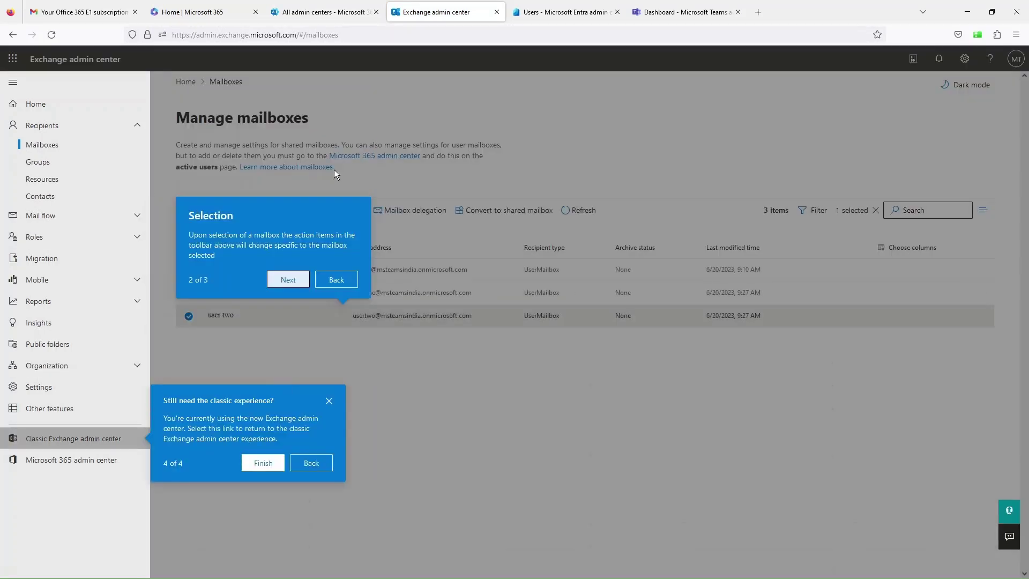
pyautogui.click(288, 279)
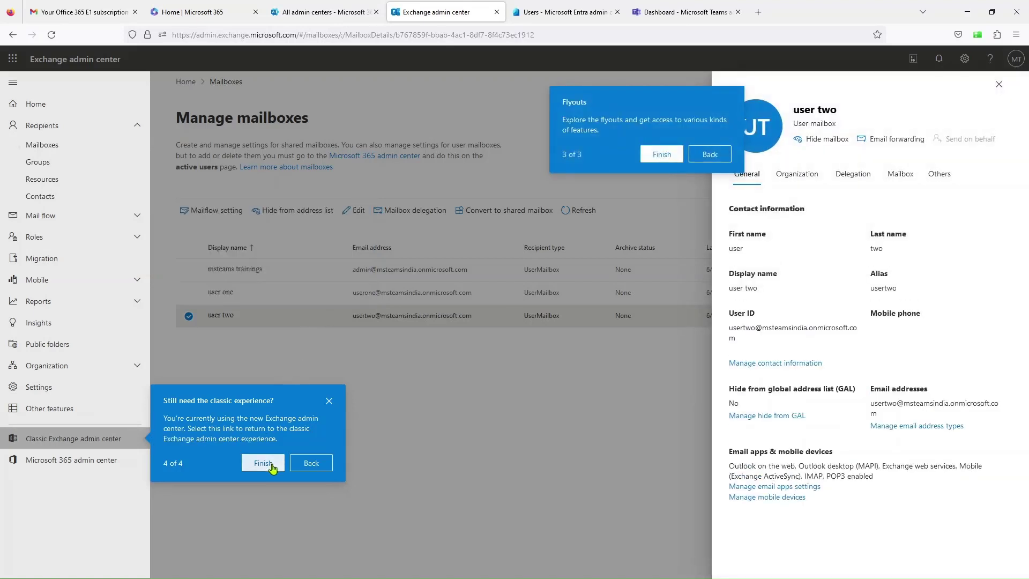
pyautogui.click(263, 463)
# - Close user two's mailbox flyout, finish the tour, and return to All admin centers
pyautogui.click(999, 84)
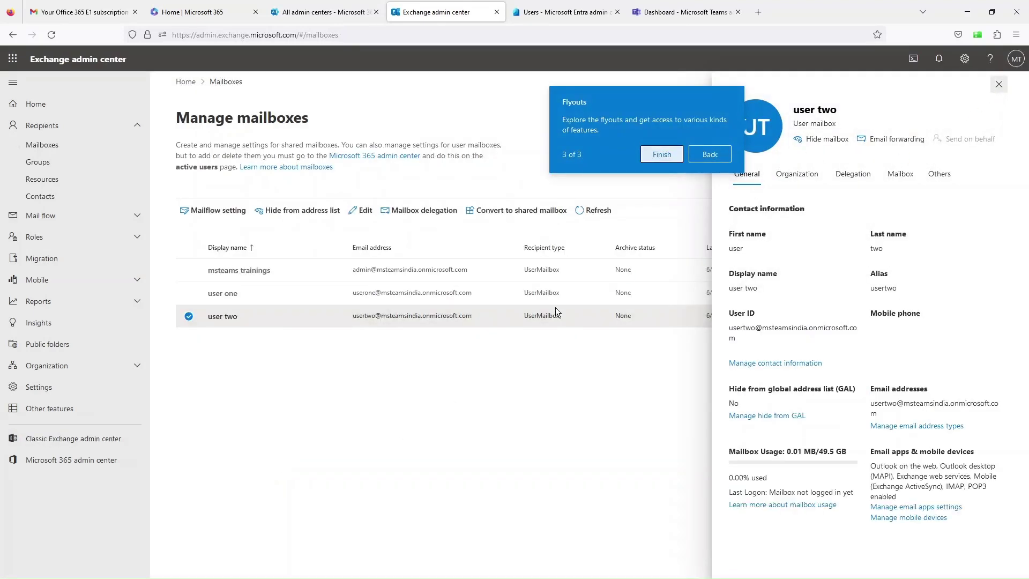
pyautogui.click(217, 316)
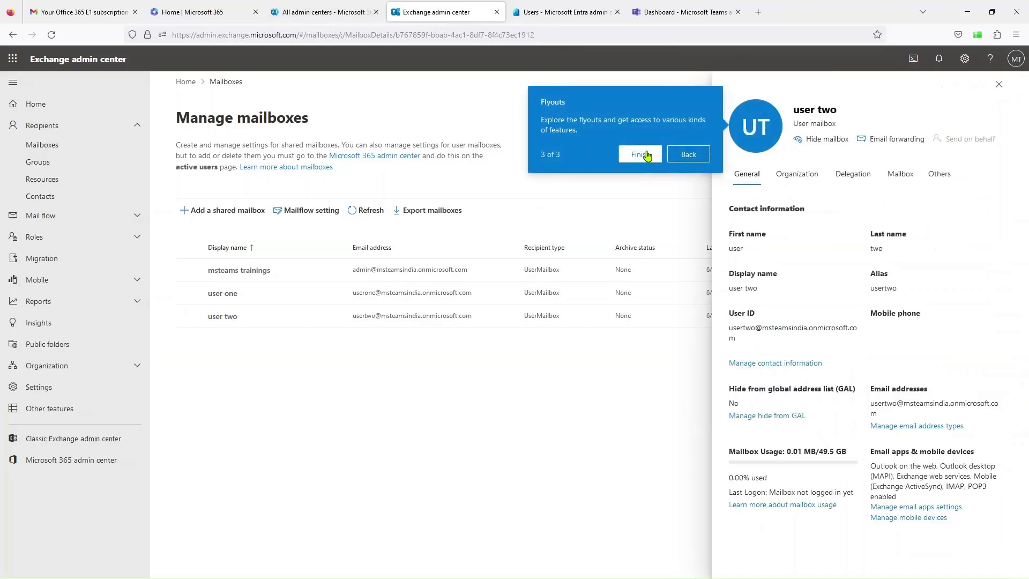
pyautogui.click(641, 154)
pyautogui.click(998, 87)
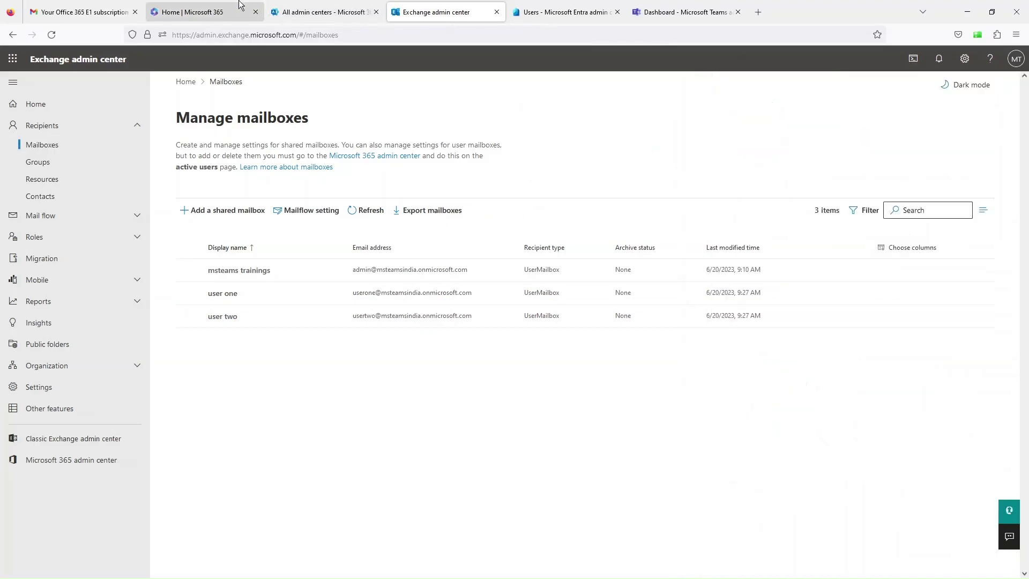
pyautogui.click(295, 7)
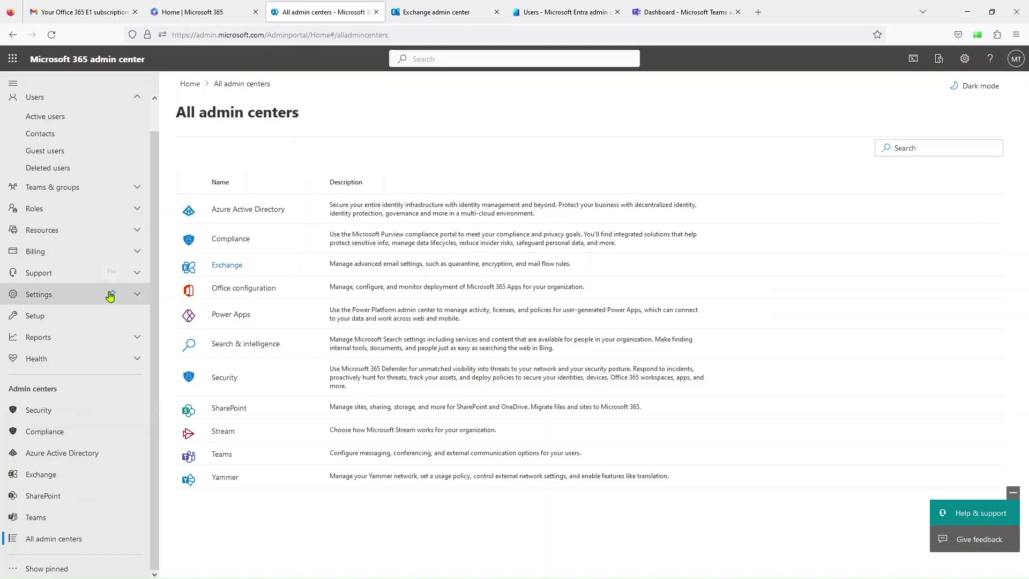
# - Open the msteams billing account and review its sold-to address
pyautogui.click(123, 252)
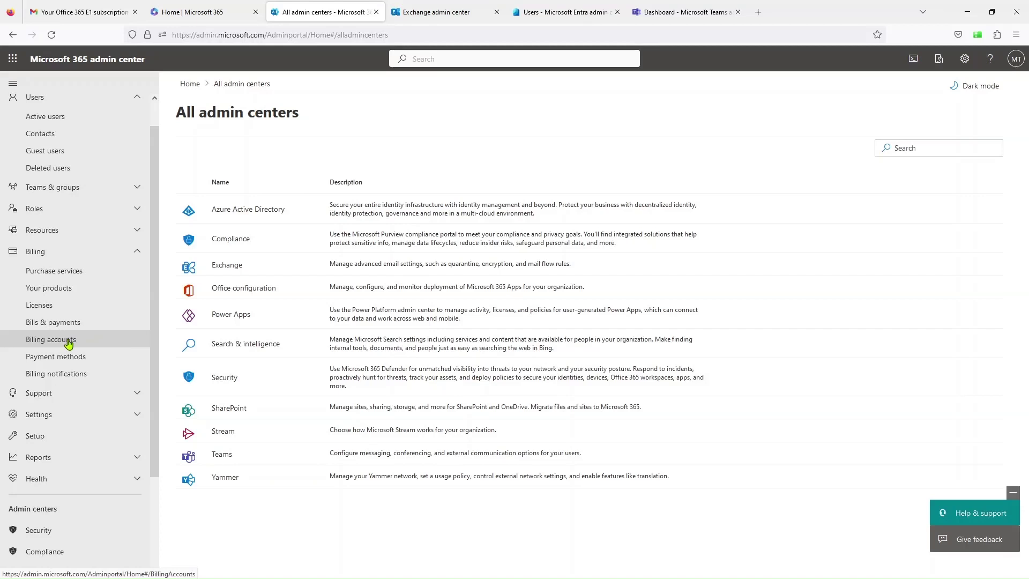
pyautogui.click(68, 343)
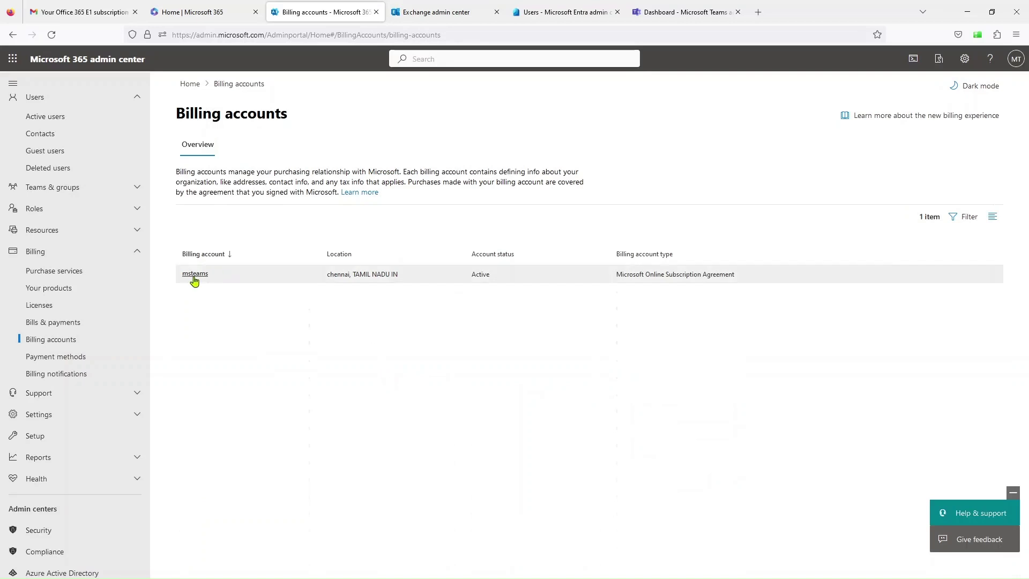
pyautogui.click(194, 275)
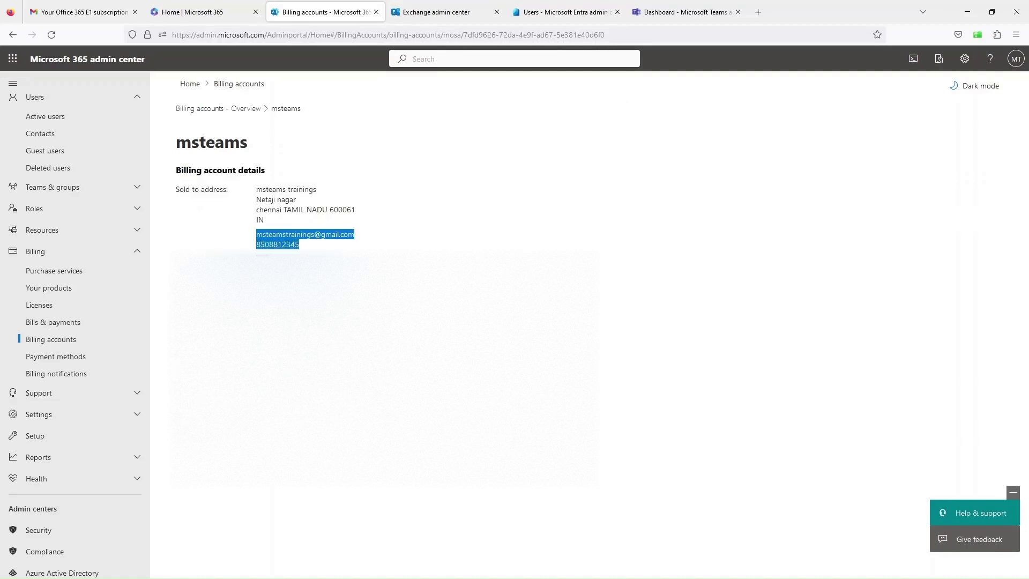
pyautogui.click(276, 242)
pyautogui.moveTo(252, 233); pyautogui.dragTo(341, 232)
pyautogui.click(371, 240)
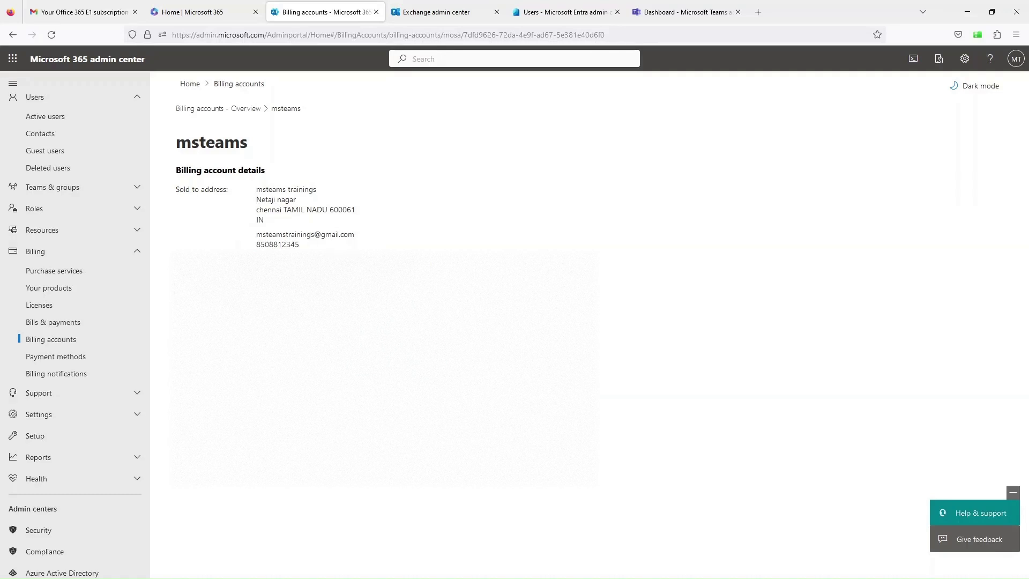
# - Collapse the Billing and Users menus and go to the admin center home page
pyautogui.click(38, 253)
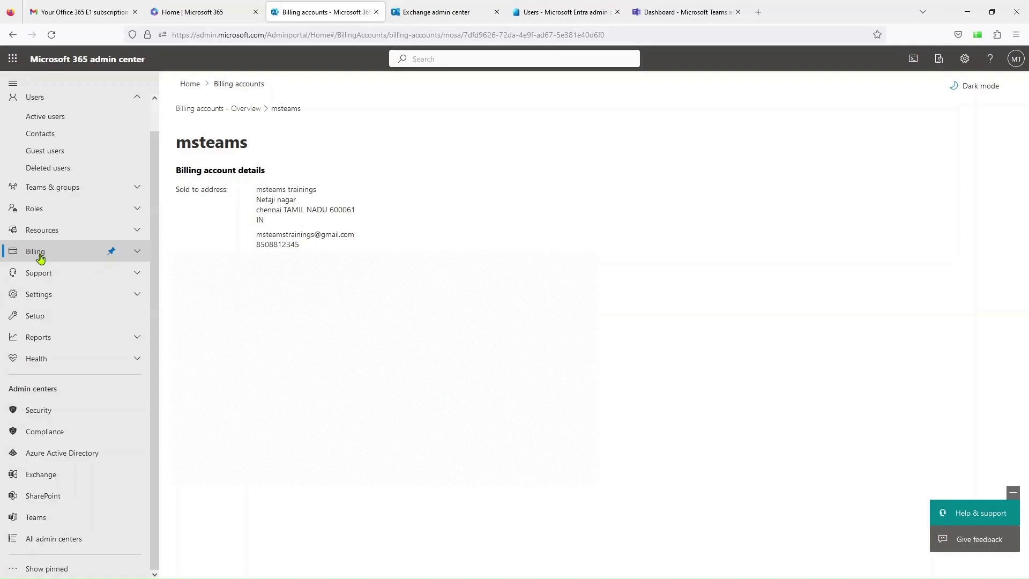
pyautogui.click(48, 209)
pyautogui.click(46, 99)
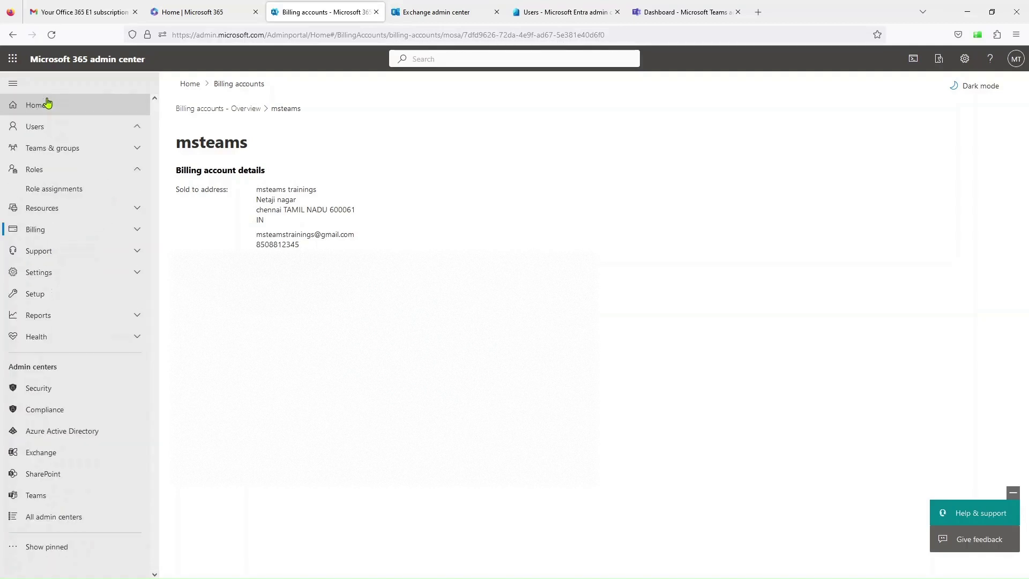
pyautogui.click(45, 106)
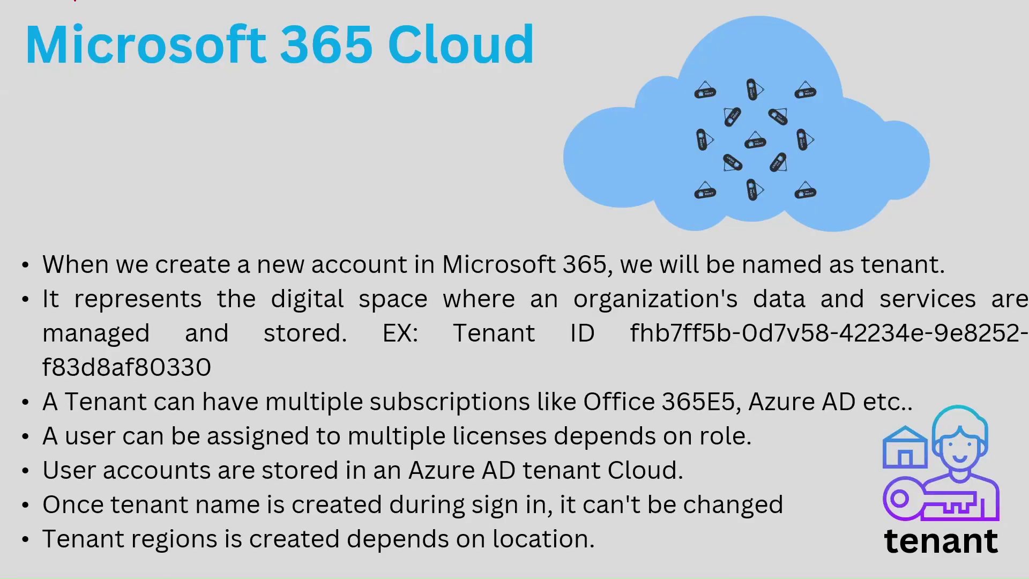
# - Underline in red the slide title, the 'represents the' and 'digital space' phrases, and the Tenant ID
pyautogui.moveTo(61, 77); pyautogui.dragTo(520, 79)
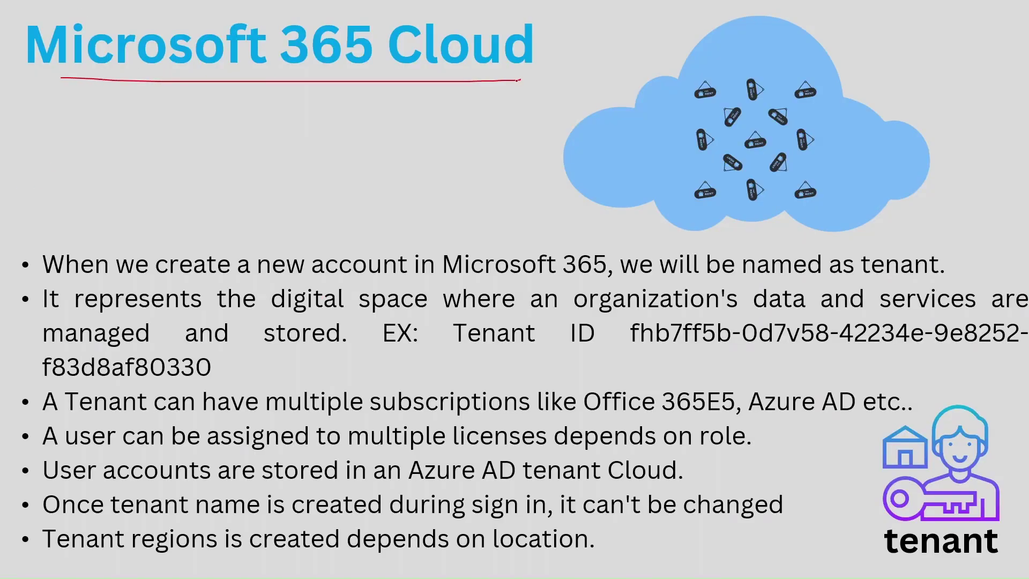
pyautogui.moveTo(187, 279); pyautogui.dragTo(922, 279)
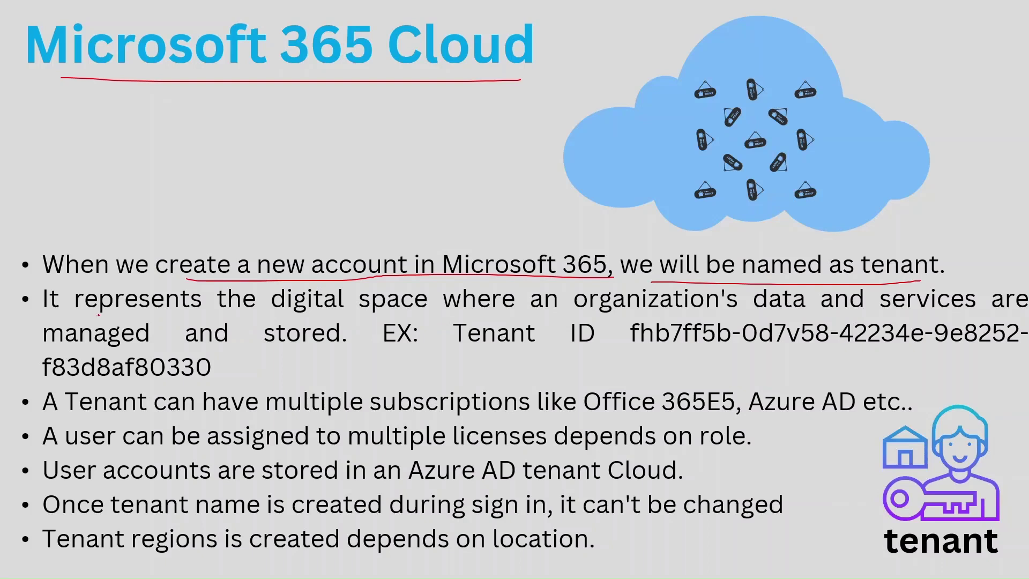
pyautogui.moveTo(98, 315); pyautogui.dragTo(252, 315)
pyautogui.moveTo(322, 311); pyautogui.dragTo(404, 311)
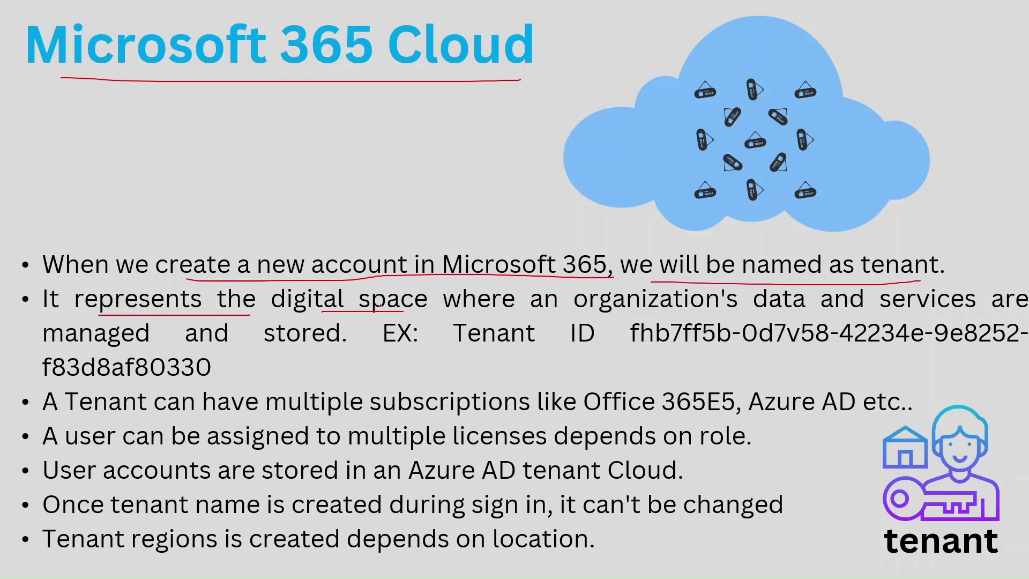
pyautogui.moveTo(620, 344); pyautogui.dragTo(776, 346)
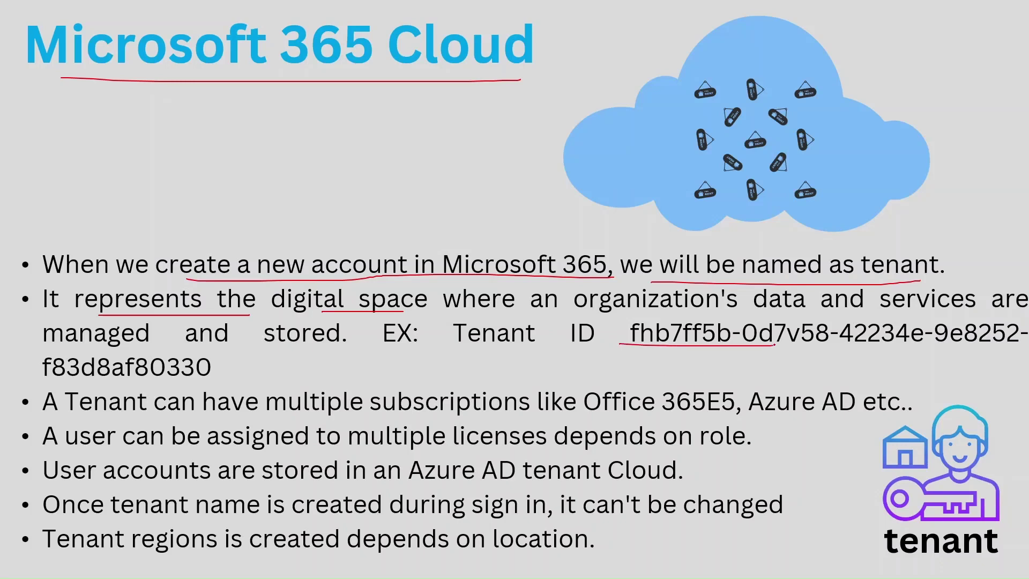